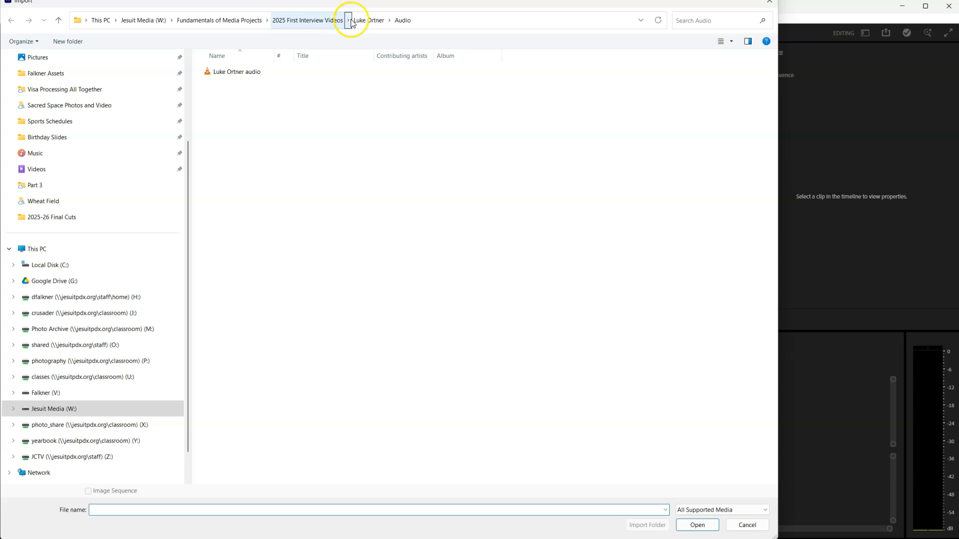
Import both the A-cam and B-cam clips from the Video folder into the project.
double_click(257, 115)
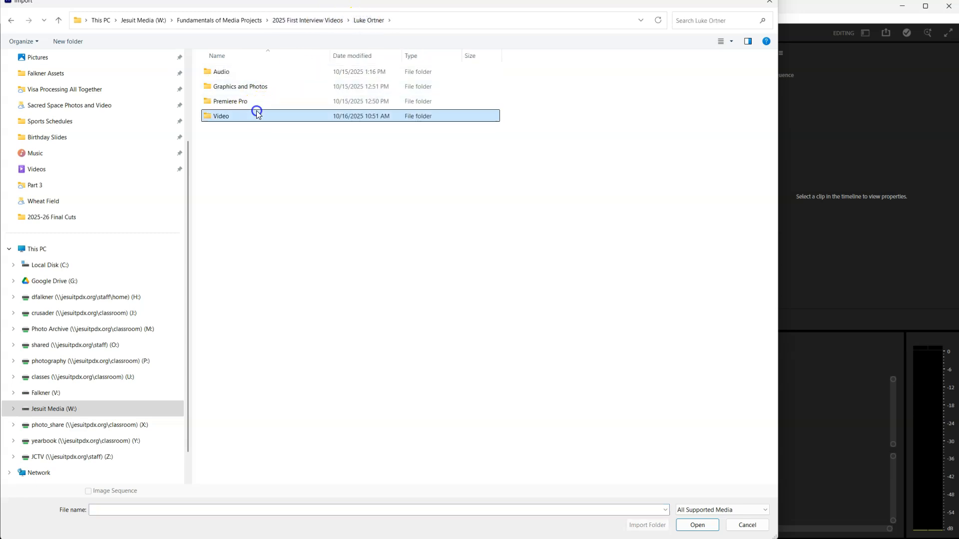
click(285, 98)
ctrl+click(352, 90)
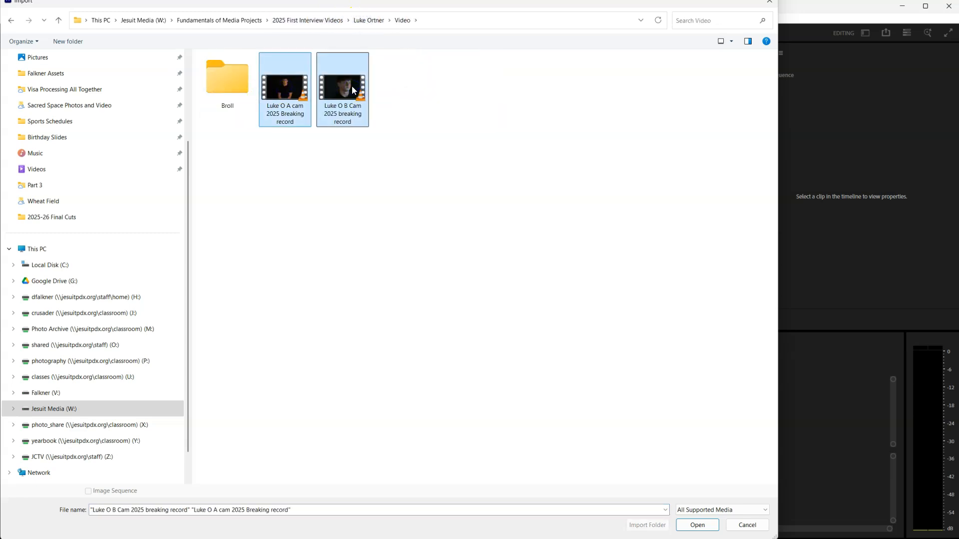
key(Return)
click(119, 473)
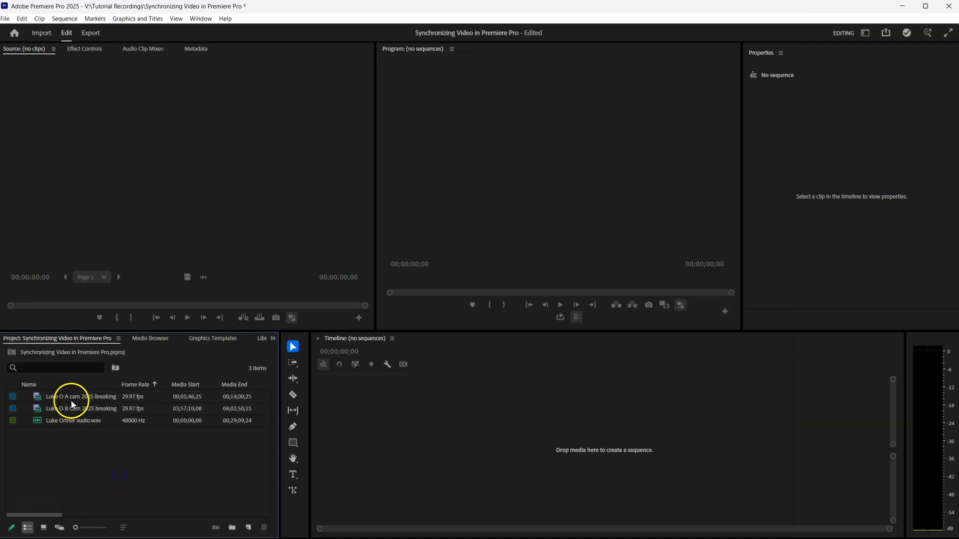
click(50, 397)
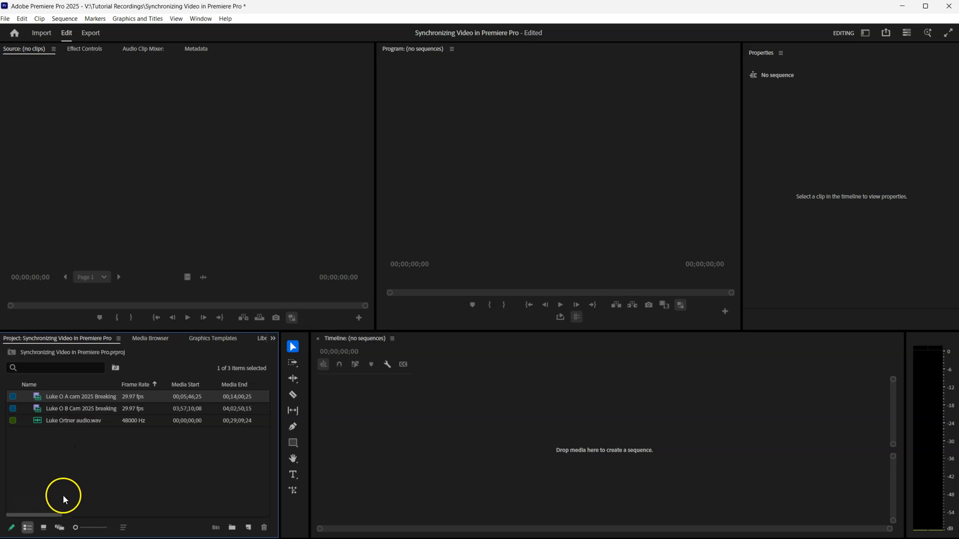
click(44, 529)
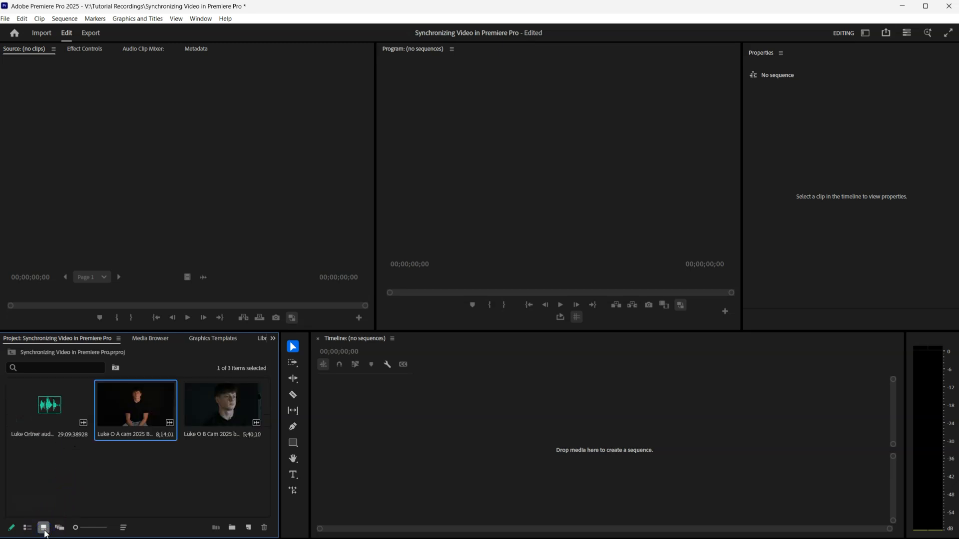
click(27, 527)
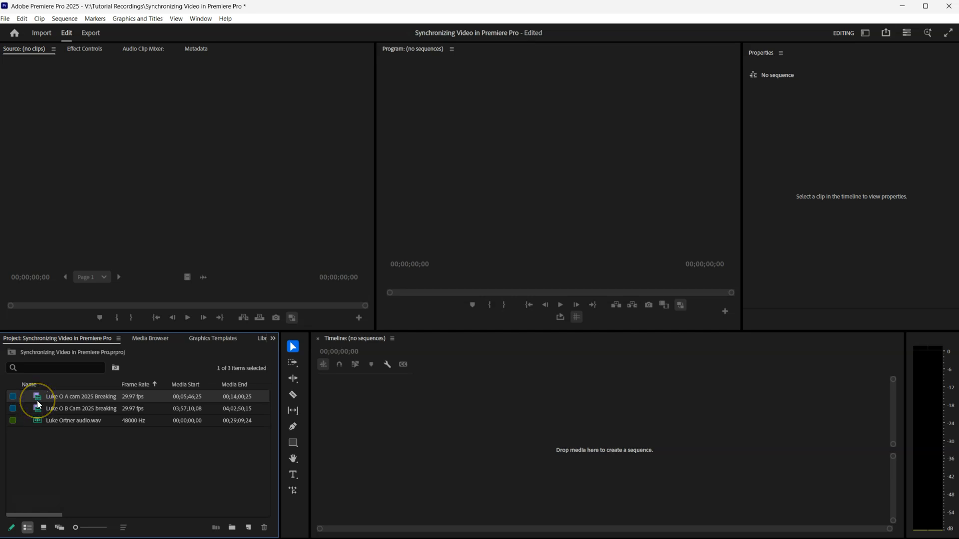
Create a sequence from the A-cam clip and rename it to the interviewee's name plus 'Interview 2025'.
drag(75, 528, 98, 528)
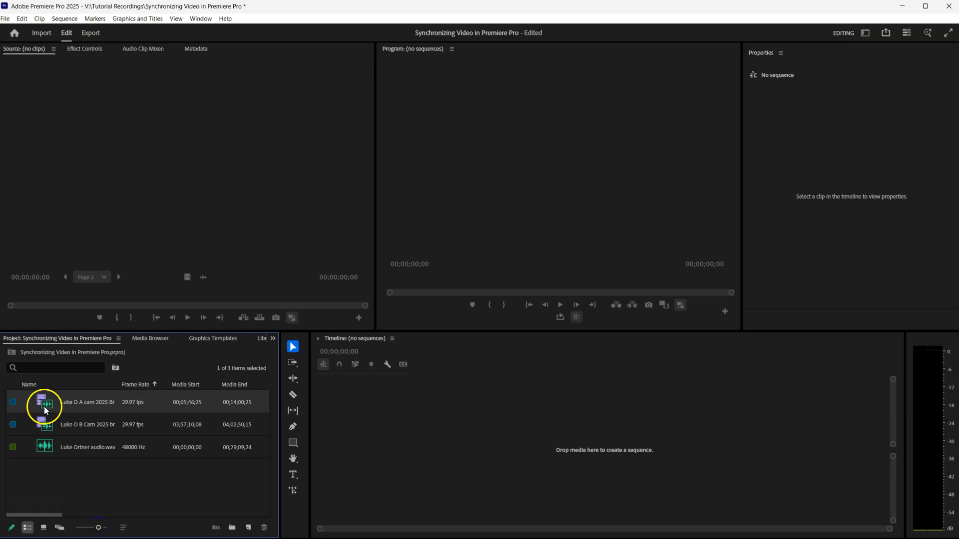
drag(44, 411, 358, 448)
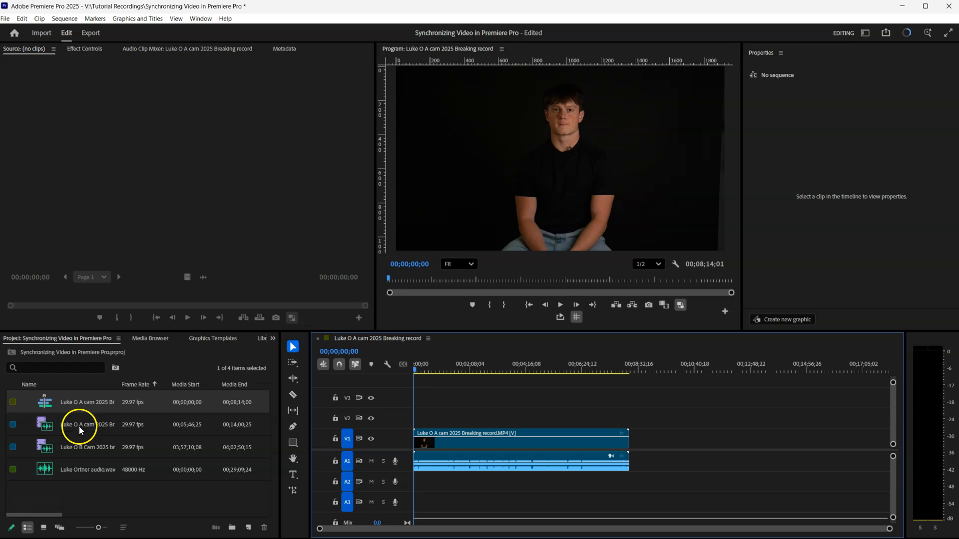
right_click(81, 405)
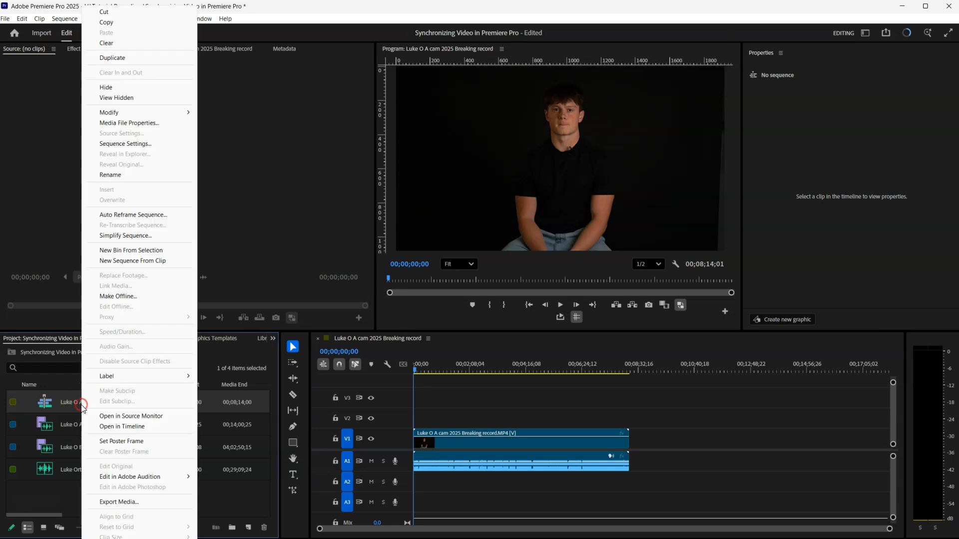
click(119, 176)
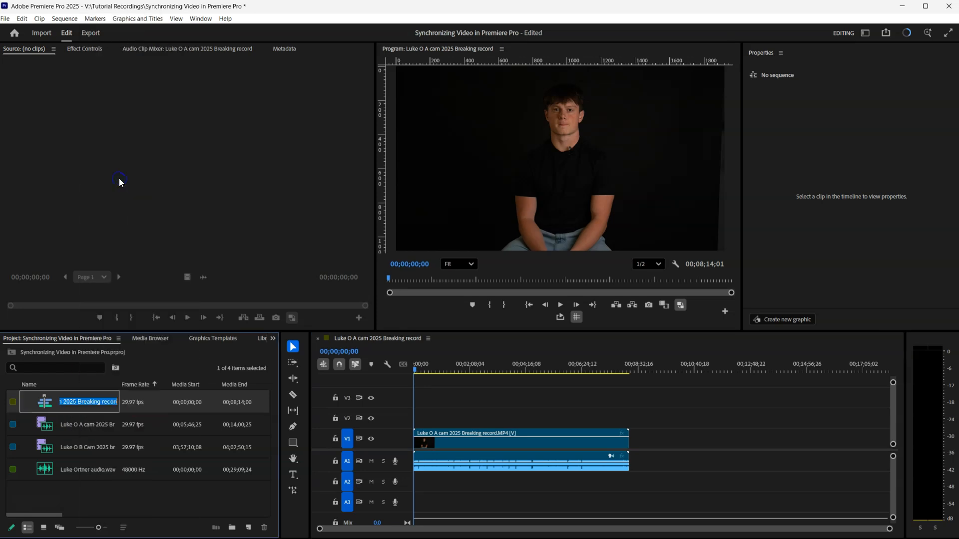
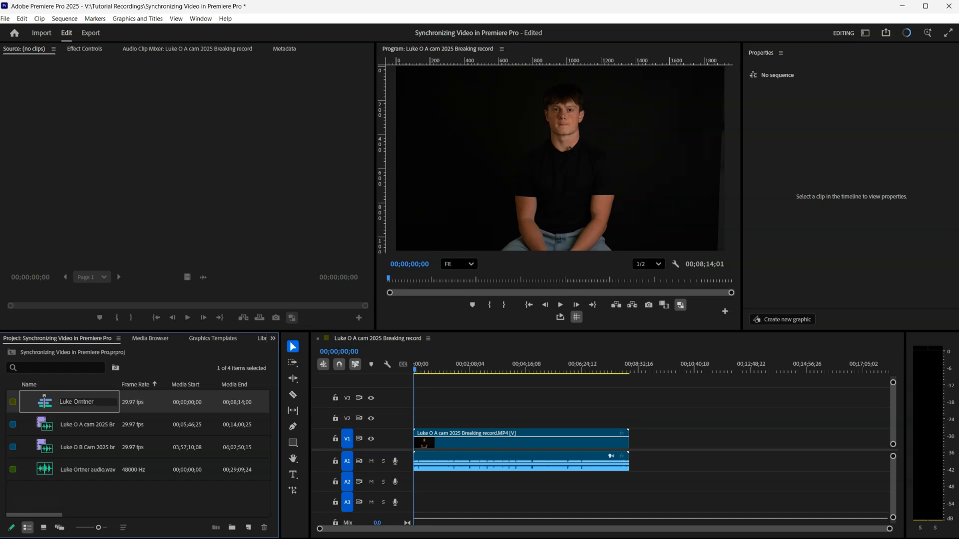
key(Tab)
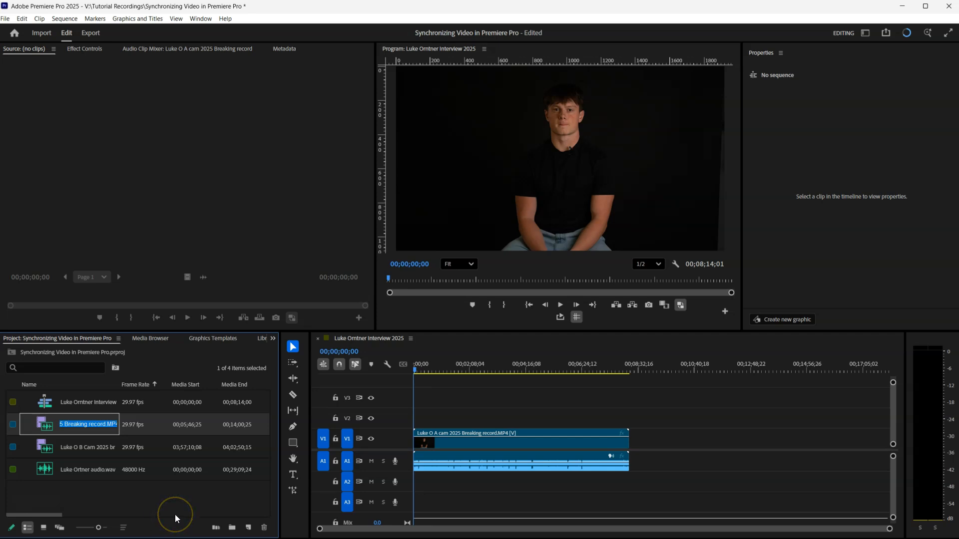
Play the sequence, expand A1 and lower the A-cam camera audio to about -6.9 dB.
click(473, 366)
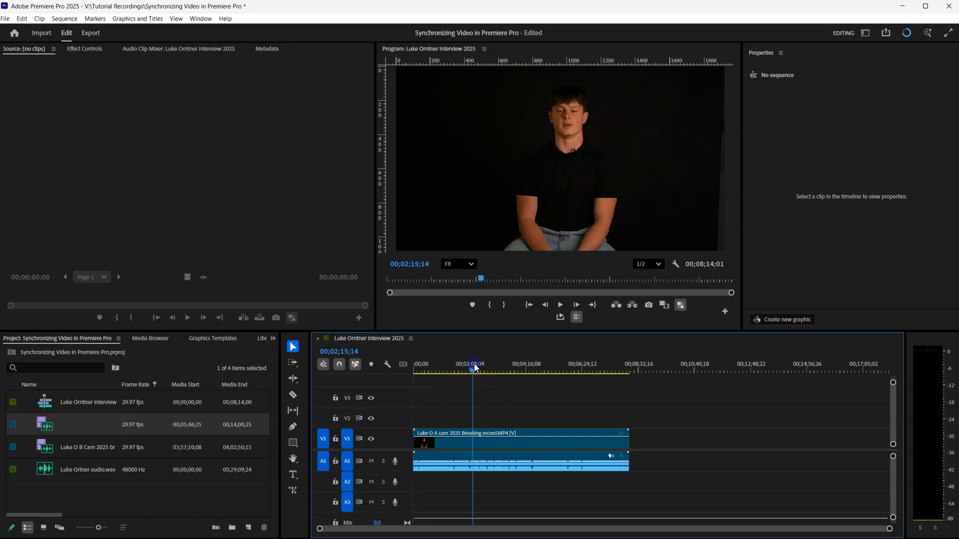
key(space)
key(space)
key(space)
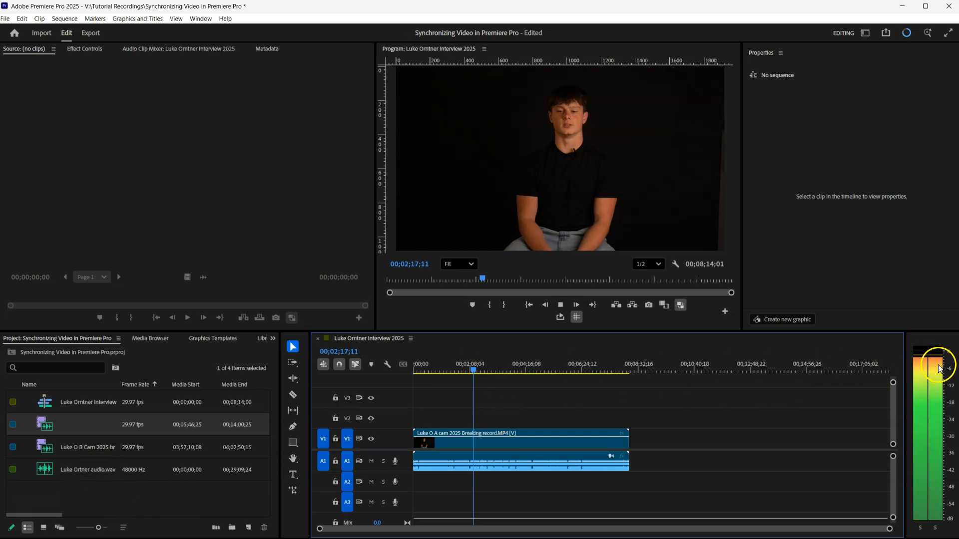
key(space)
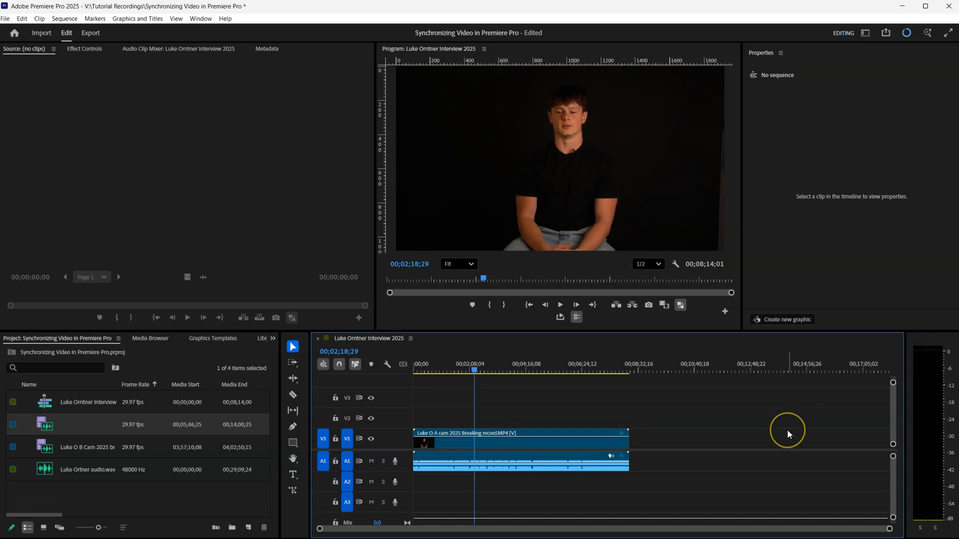
drag(405, 471, 406, 490)
mouse_move(456, 467)
mouse_down()
mouse_move(462, 478)
mouse_move(460, 465)
mouse_up()
click(427, 463)
click(424, 463)
click(444, 464)
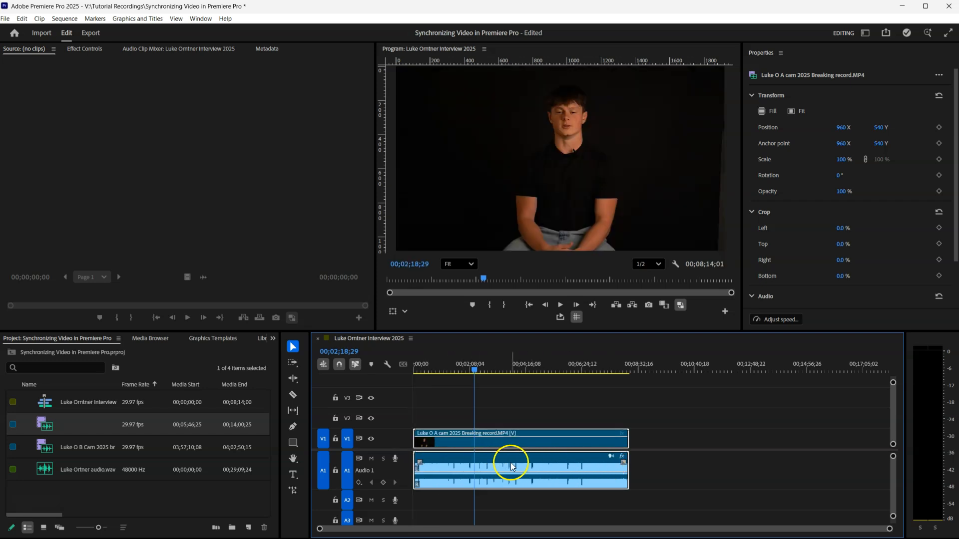
scroll(489, 481, up, 7)
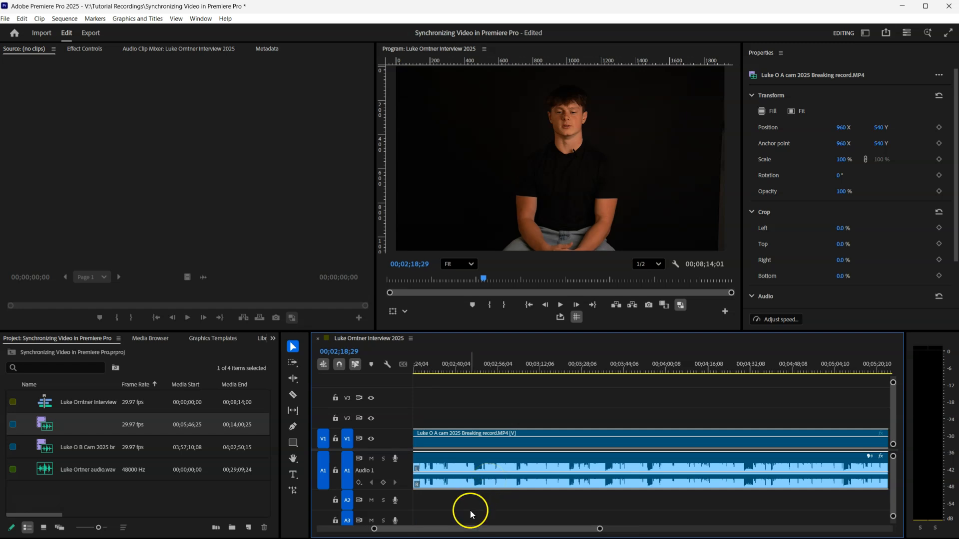
drag(468, 528, 445, 529)
scroll(514, 477, up, 2)
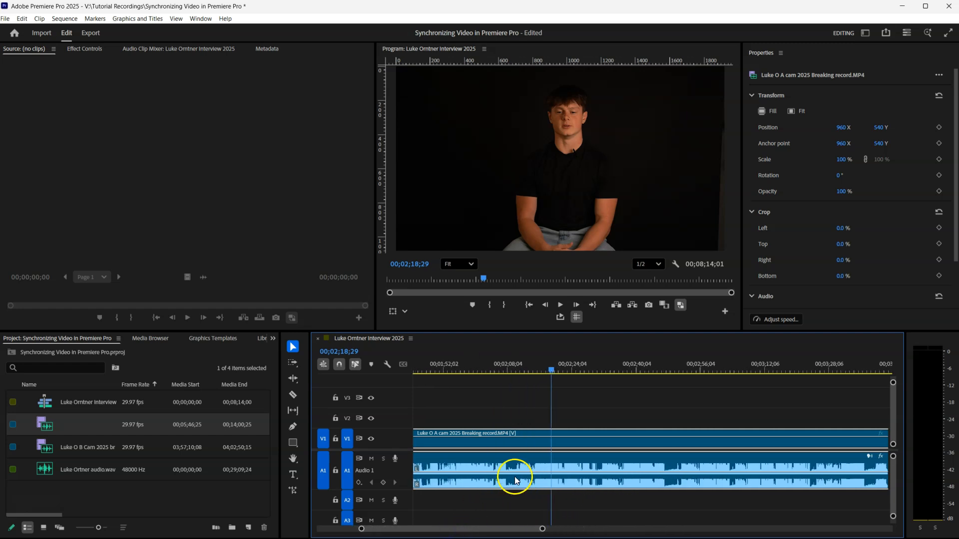
Try the WAV recording on A2 with raised volume, then delete it from the timeline.
drag(101, 469, 441, 502)
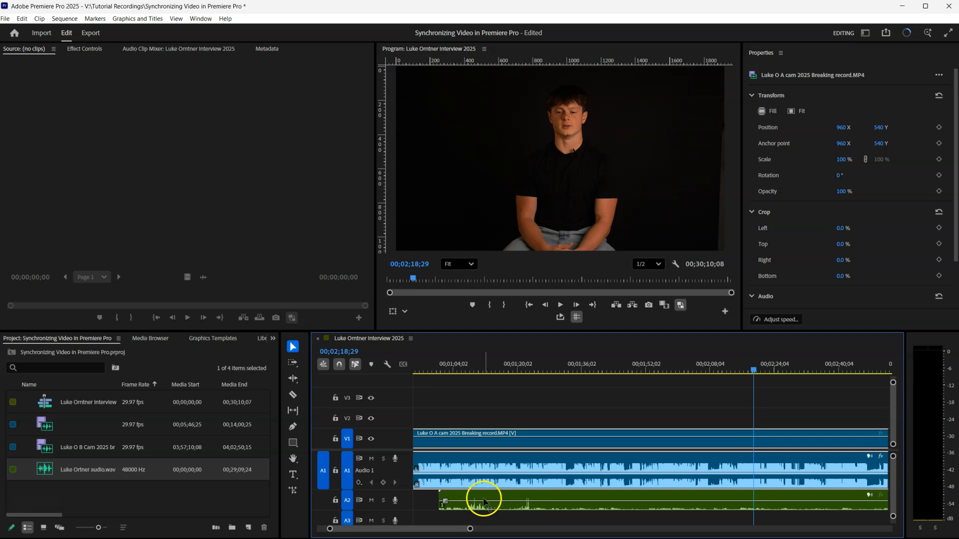
drag(507, 508, 513, 498)
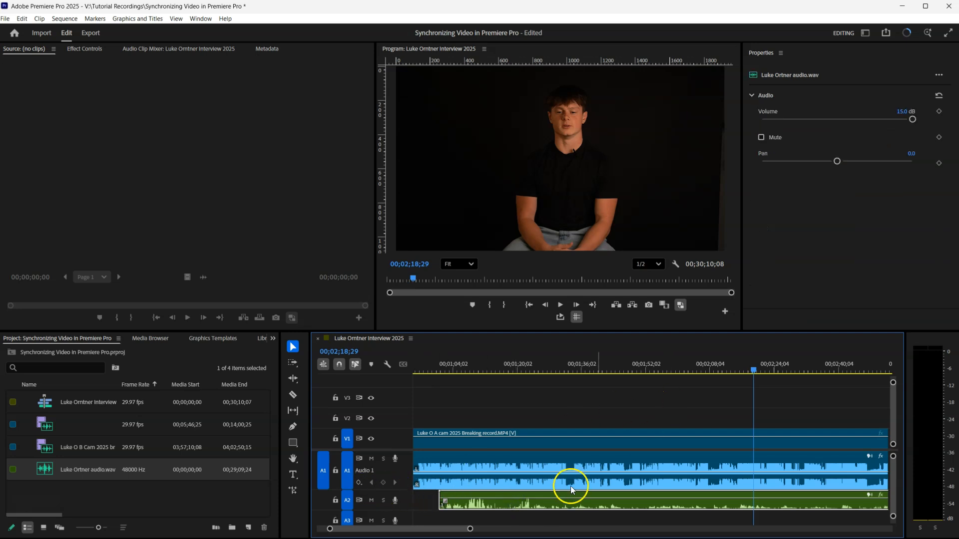
key(Delete)
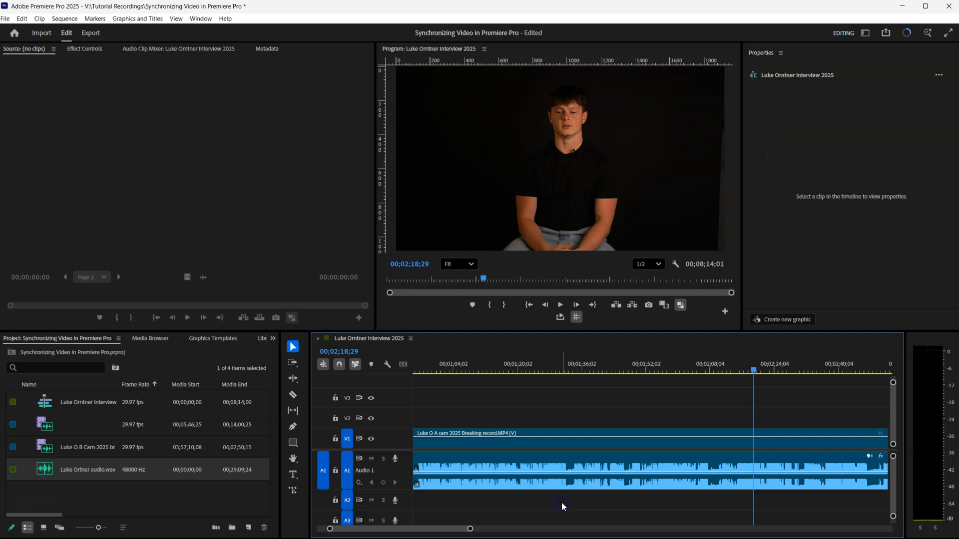
drag(467, 529, 574, 513)
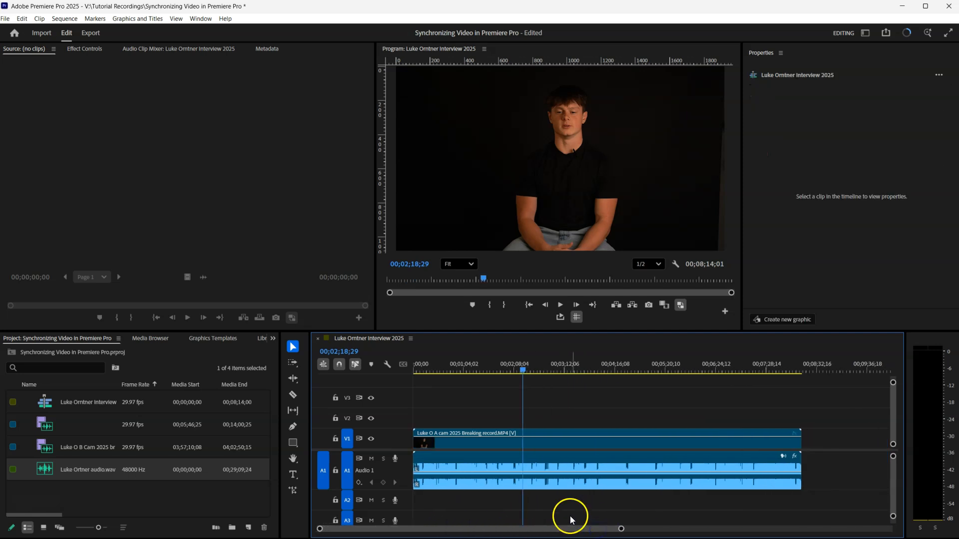
click(908, 33)
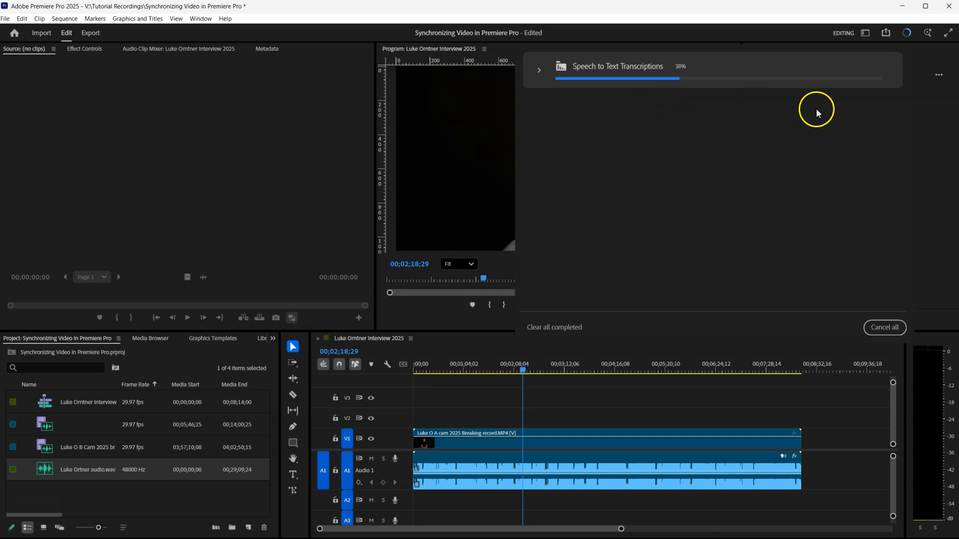
click(938, 75)
click(906, 33)
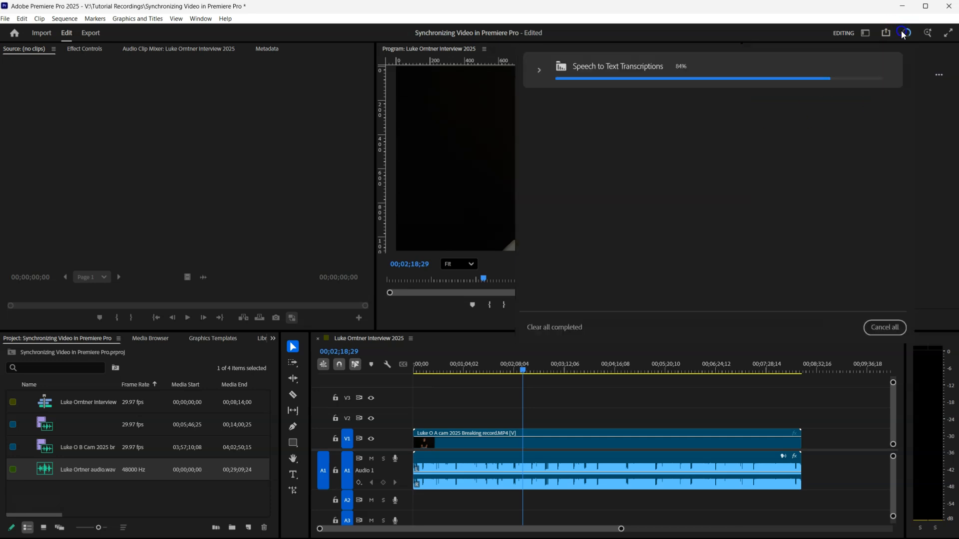
click(537, 71)
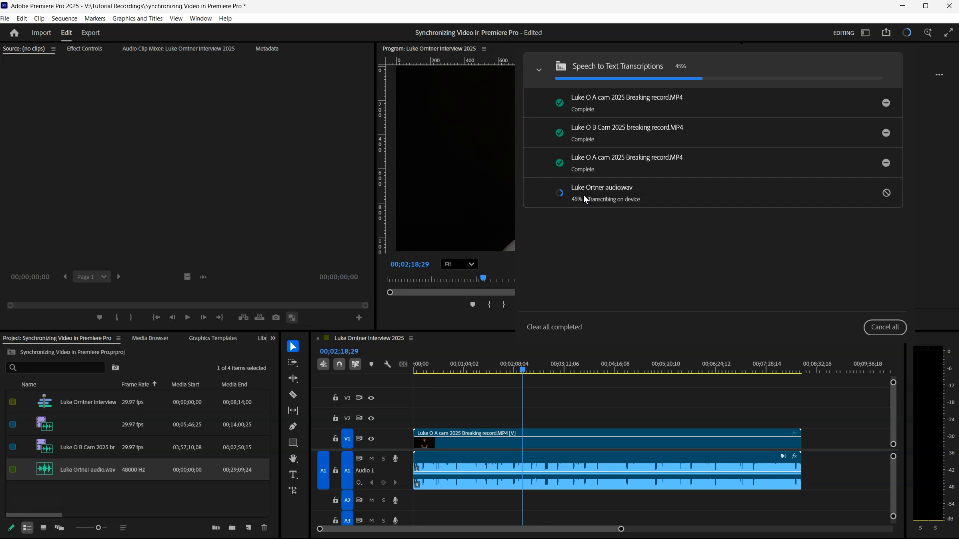
click(539, 70)
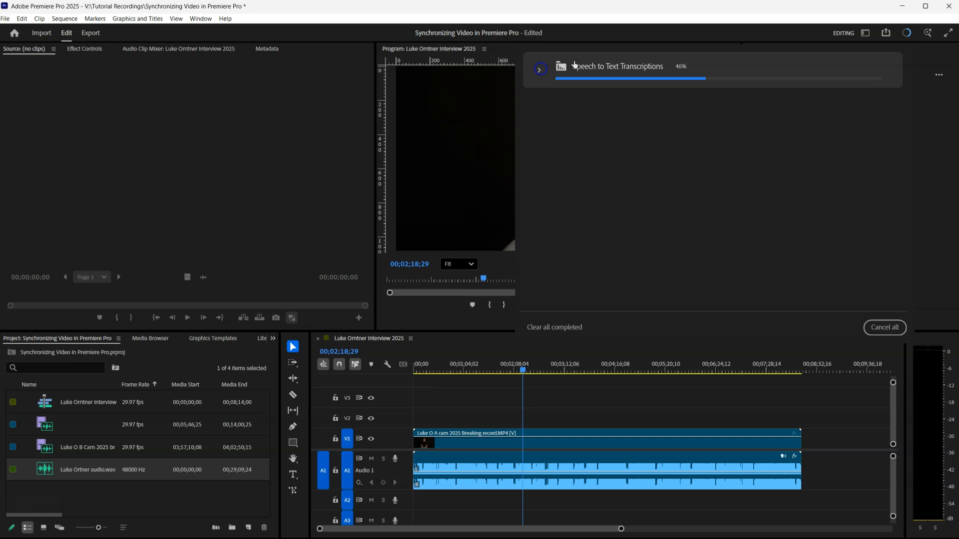
click(906, 36)
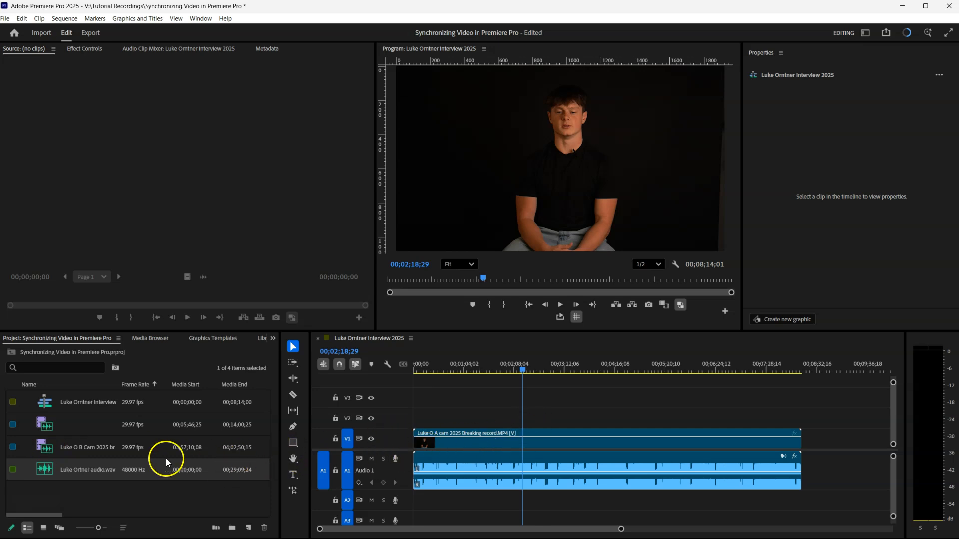
Add the B-cam clip to V2 and A2, aligned to the sequence start.
drag(73, 452, 477, 424)
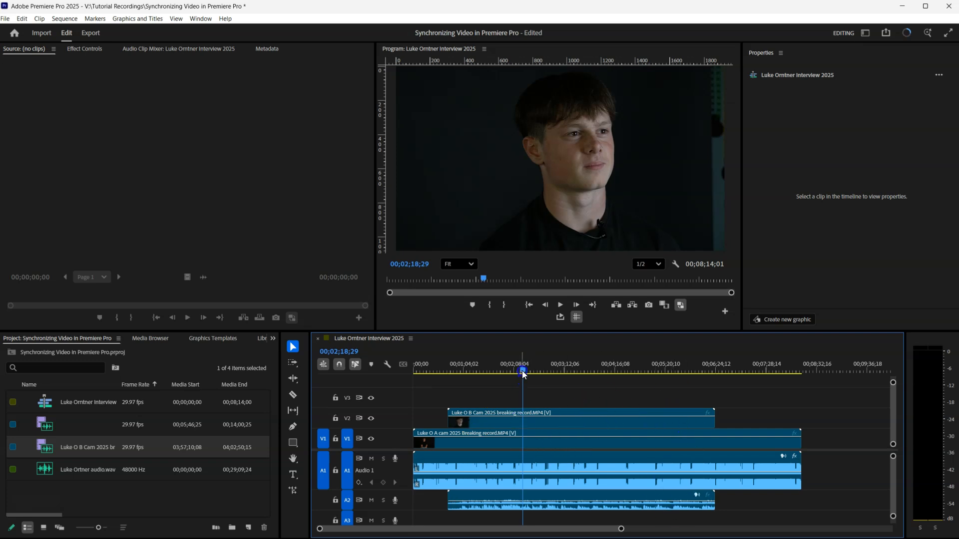
drag(476, 421, 424, 419)
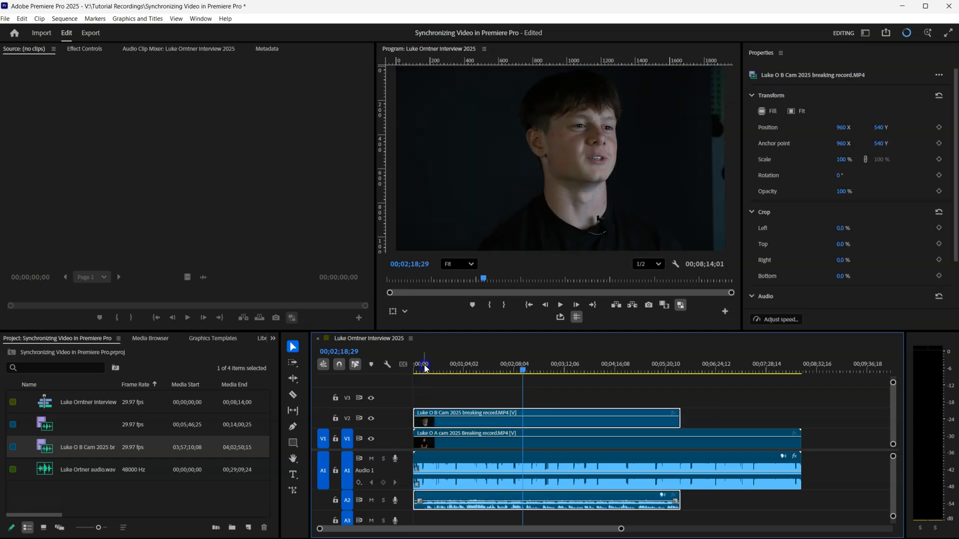
drag(424, 364, 412, 370)
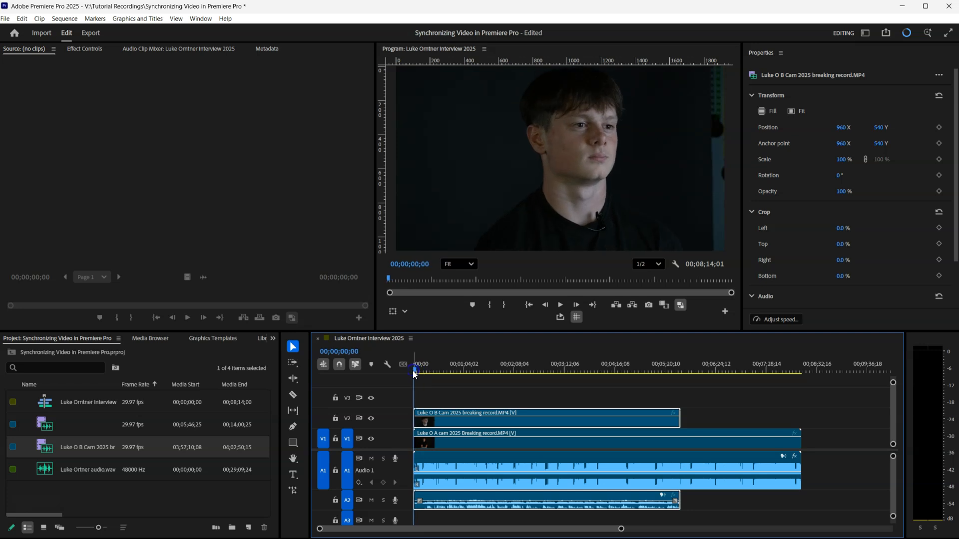
Play the interview, toggling the V2 track off and on to compare angles, then select both camera clips.
key(space)
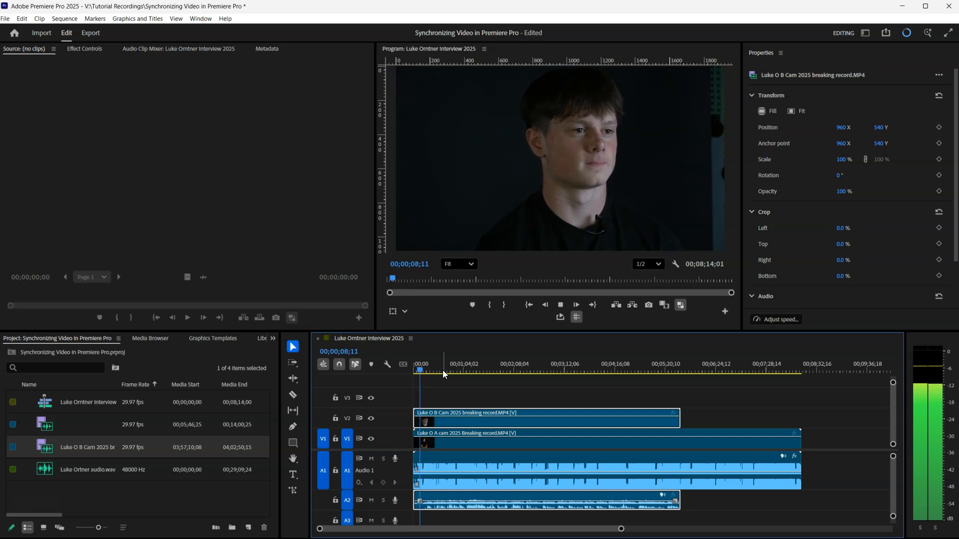
key(space)
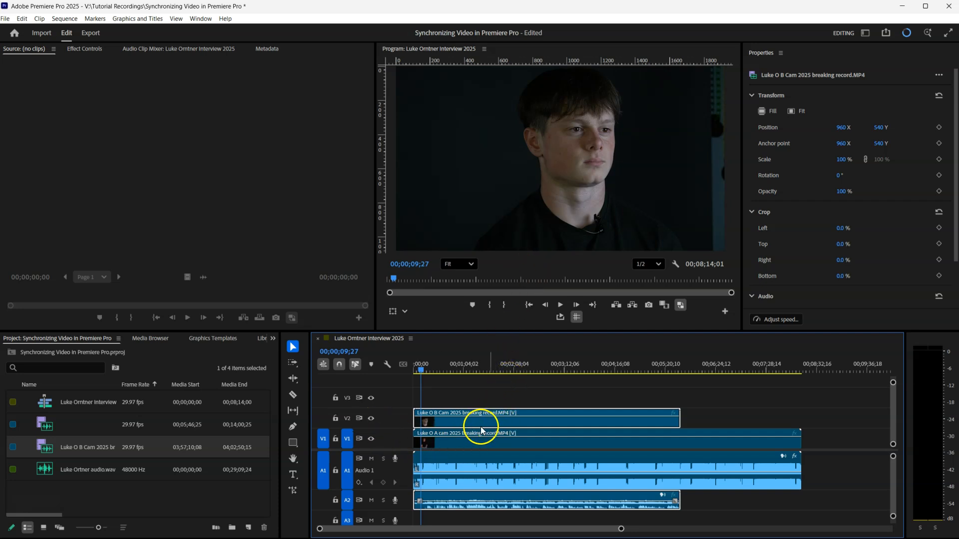
click(371, 419)
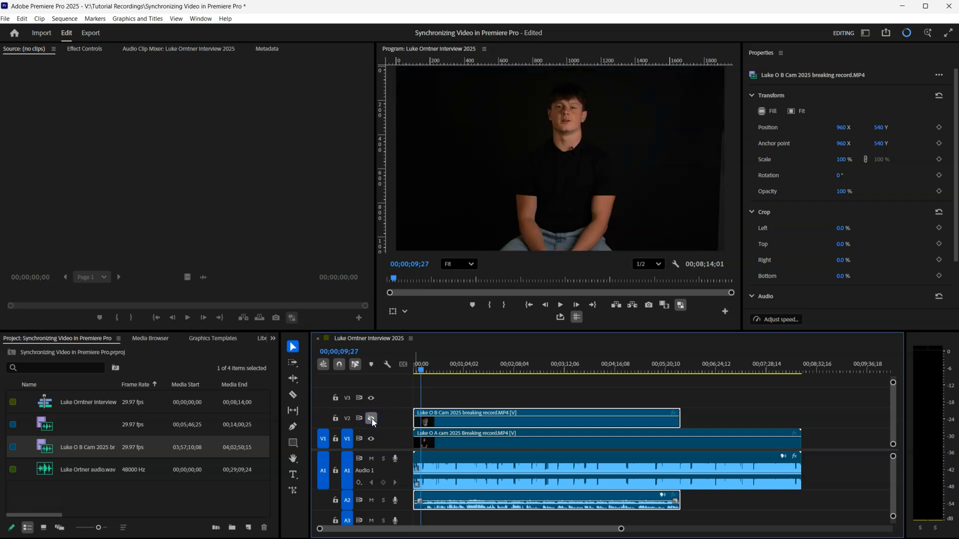
key(space)
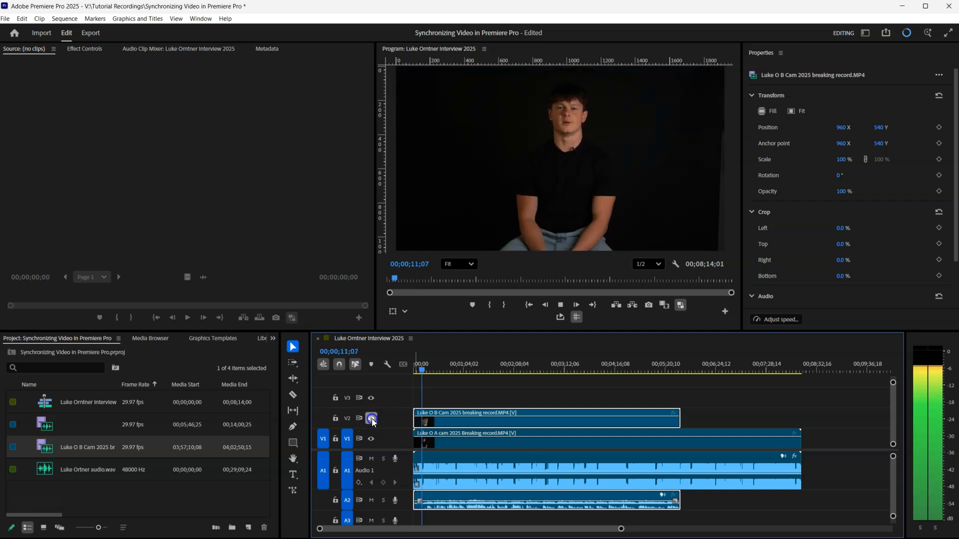
click(372, 418)
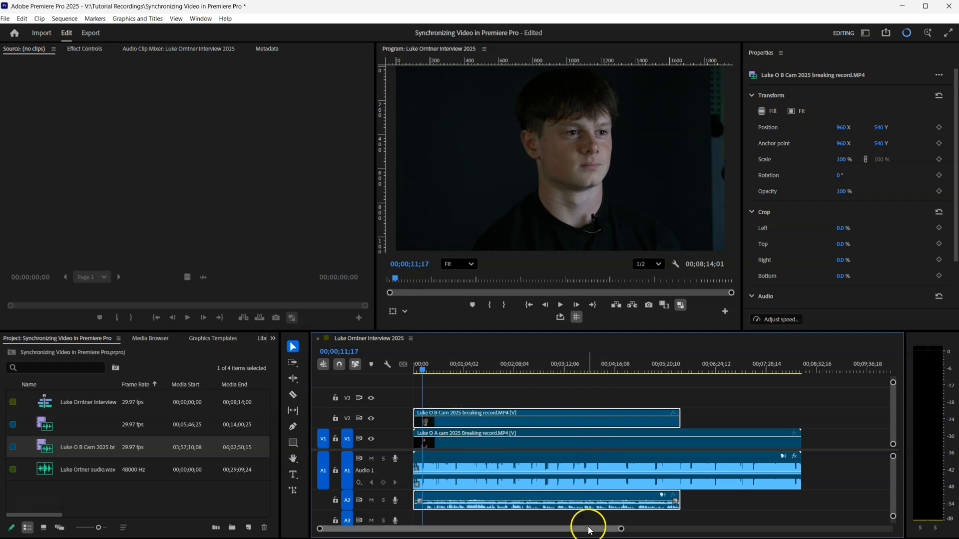
click(549, 397)
drag(826, 392, 470, 514)
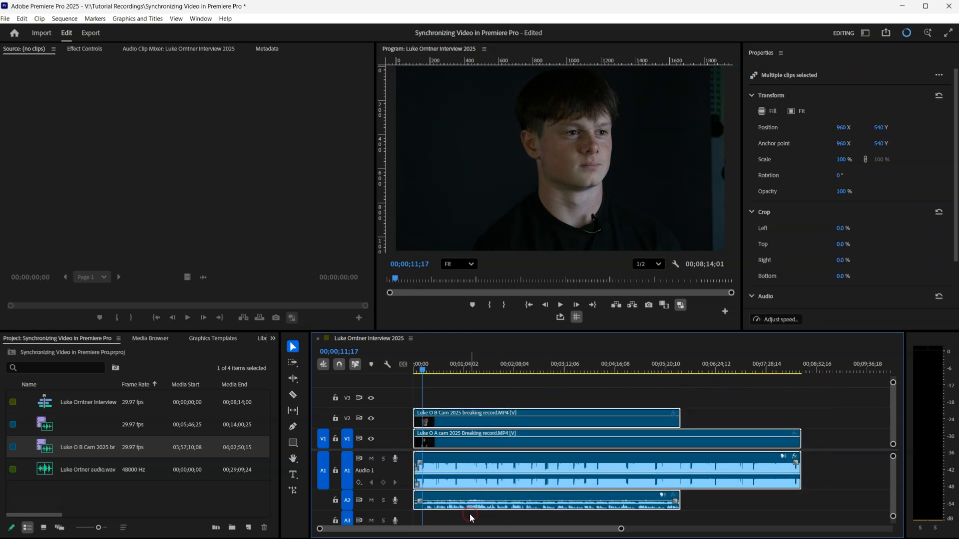
Synchronize the A-cam and B-cam clips by audio track channel 1.
right_click(515, 462)
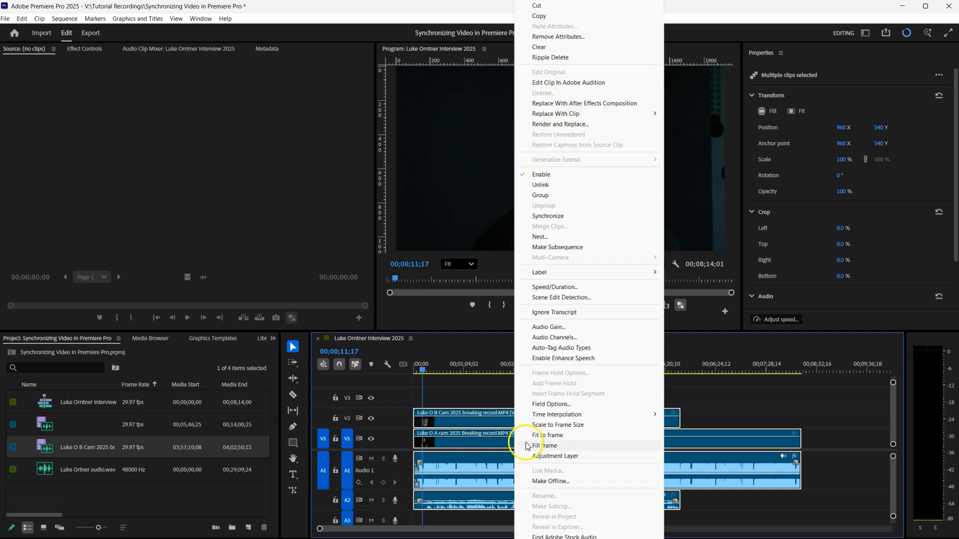
click(577, 222)
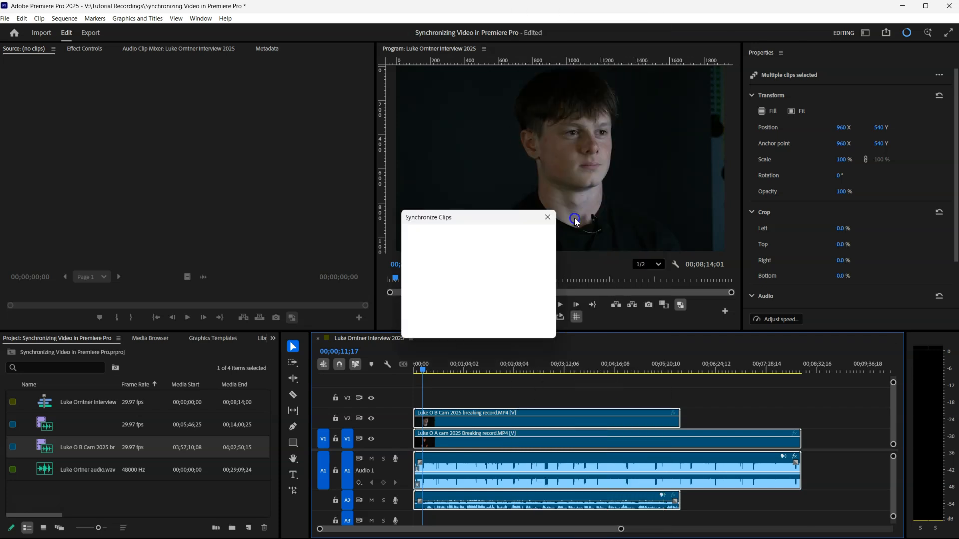
drag(473, 219, 545, 206)
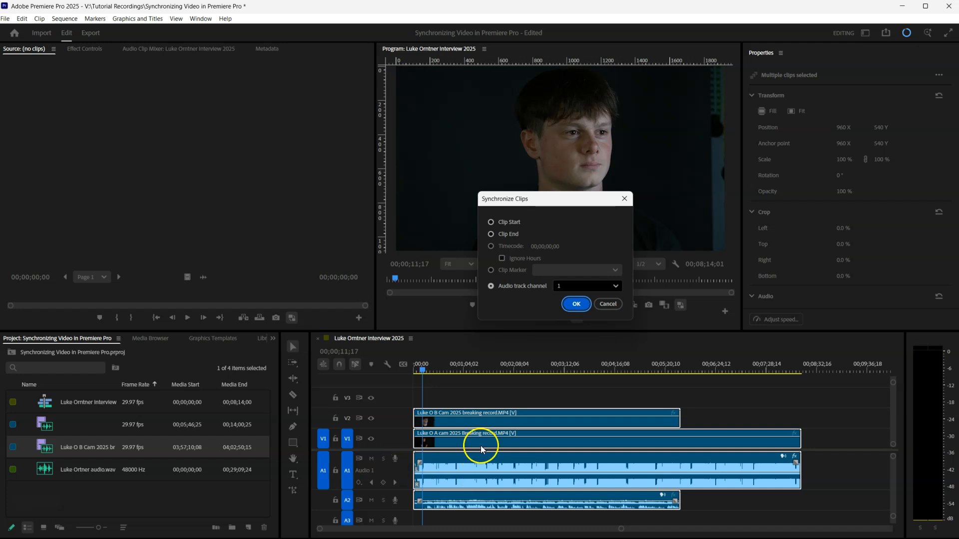
click(576, 304)
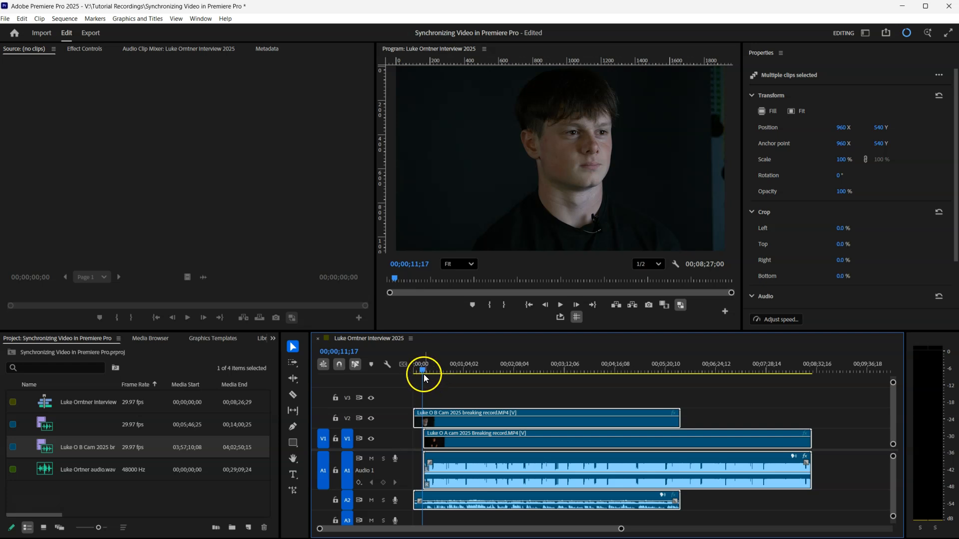
key(space)
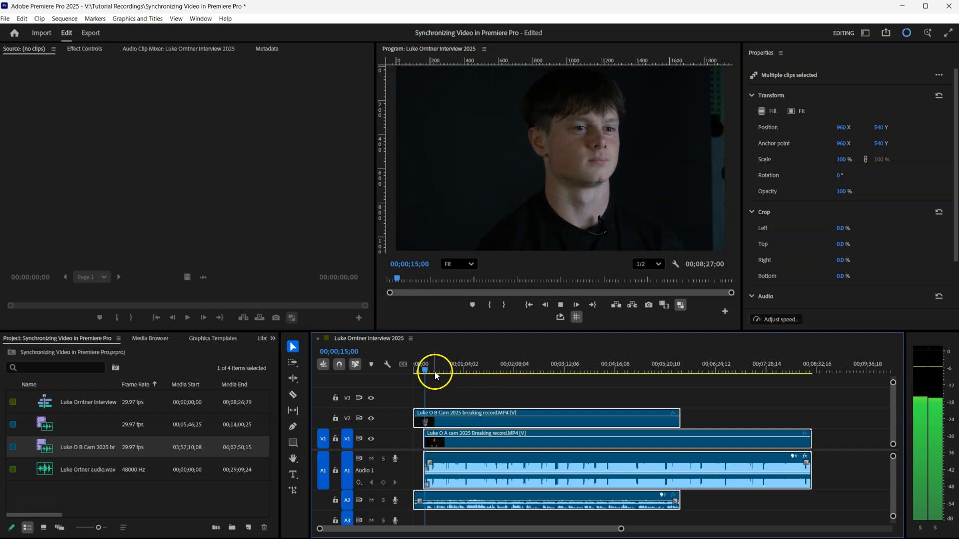
click(433, 371)
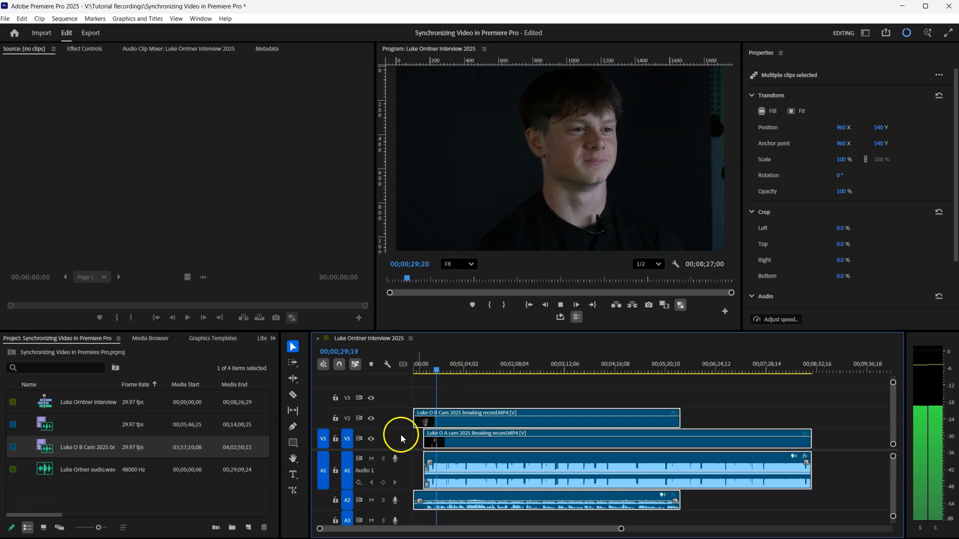
click(371, 419)
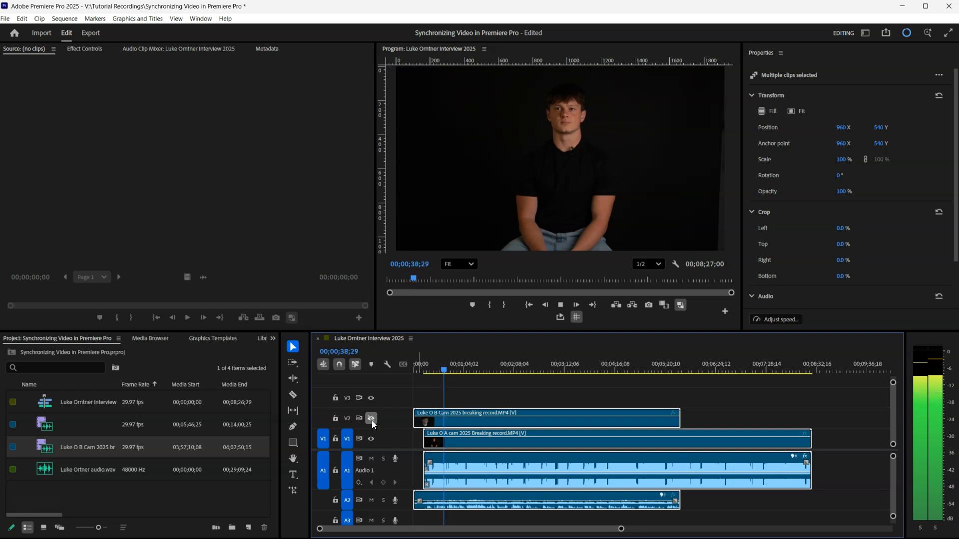
click(371, 418)
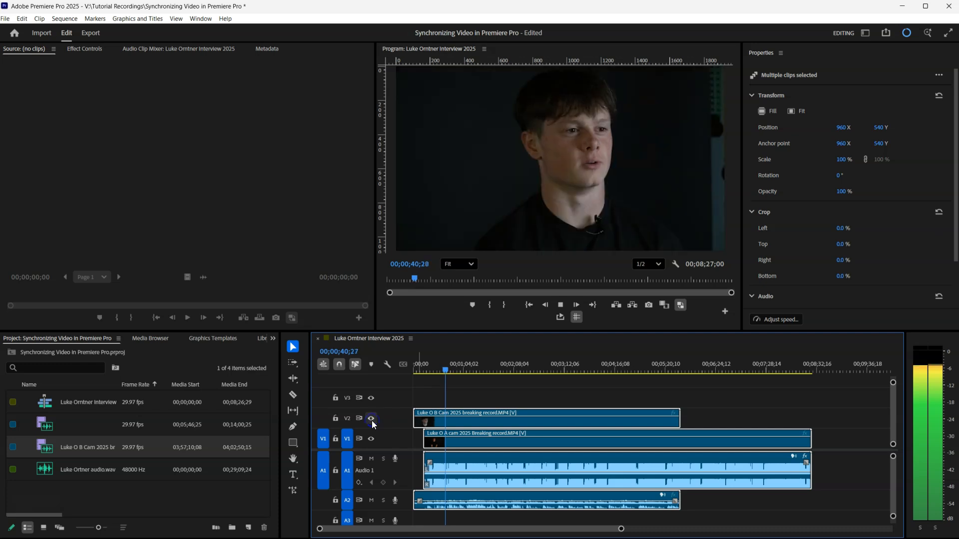
key(space)
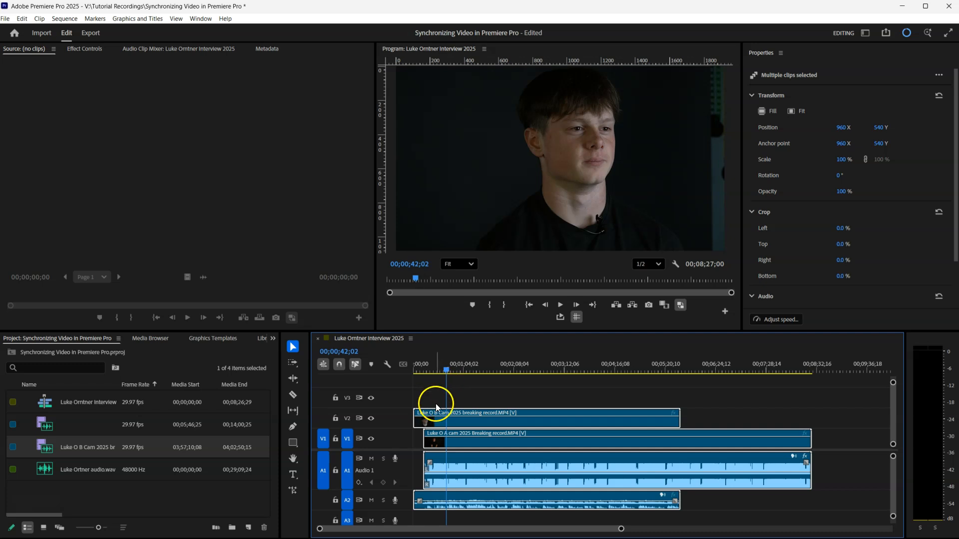
Trim the B-cam clip's head to the A-cam start, delete the leftover piece, and undo a test move.
drag(444, 363, 422, 376)
drag(417, 417, 420, 491)
key(Delete)
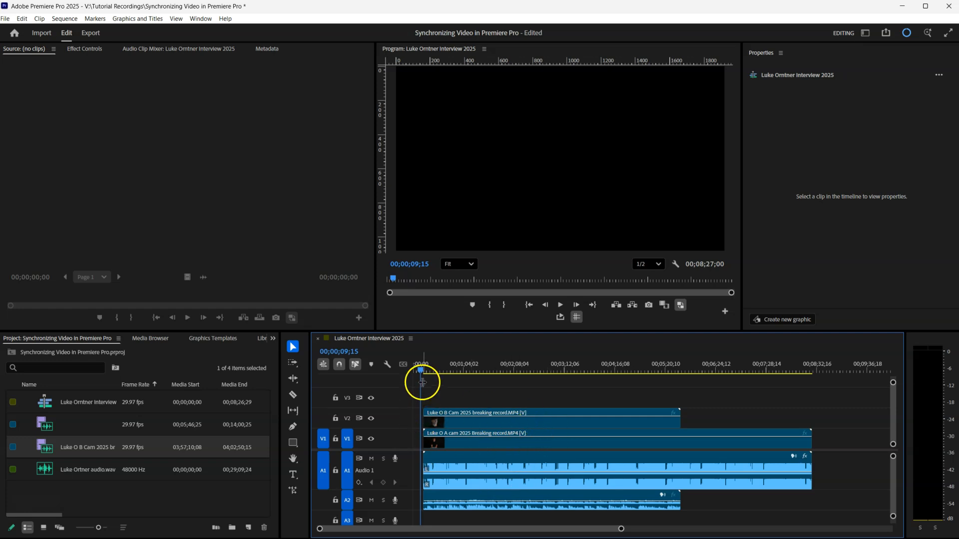
drag(420, 369, 431, 370)
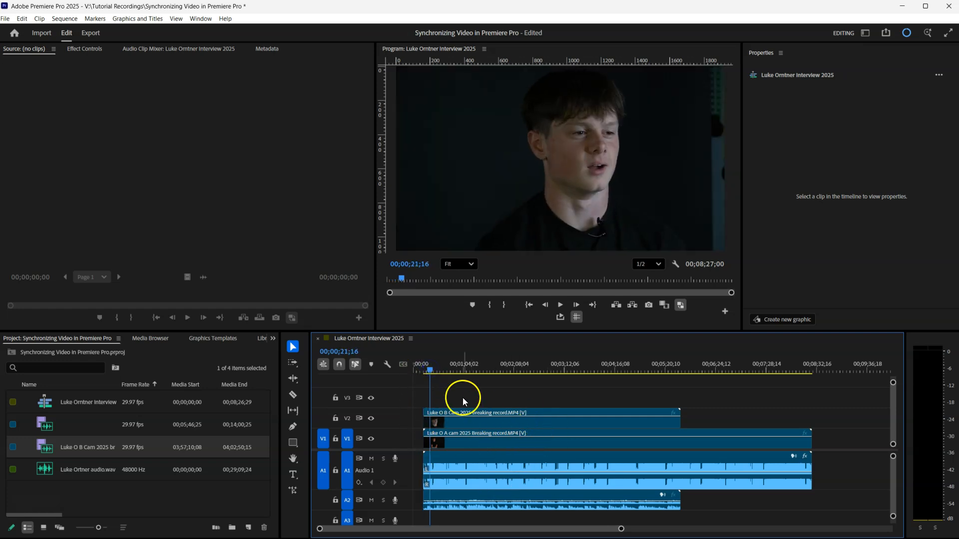
drag(456, 420, 489, 442)
key(ctrl+z)
Group the synced camera video and audio clips and move them to the sequence start.
right_click(489, 442)
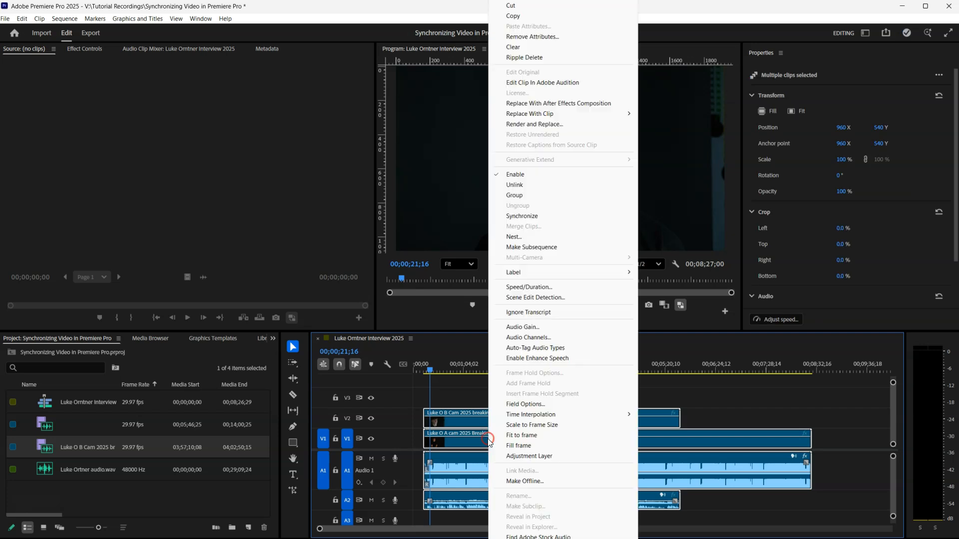
click(548, 197)
drag(478, 422, 621, 422)
click(531, 399)
click(538, 428)
click(588, 403)
Make test Razor cuts on the camera clips at 00;03;24;08, then undo them.
key(c)
click(572, 365)
click(556, 419)
click(622, 439)
click(627, 503)
key(ctrl+z)
key(ctrl+z)
key(ctrl+z)
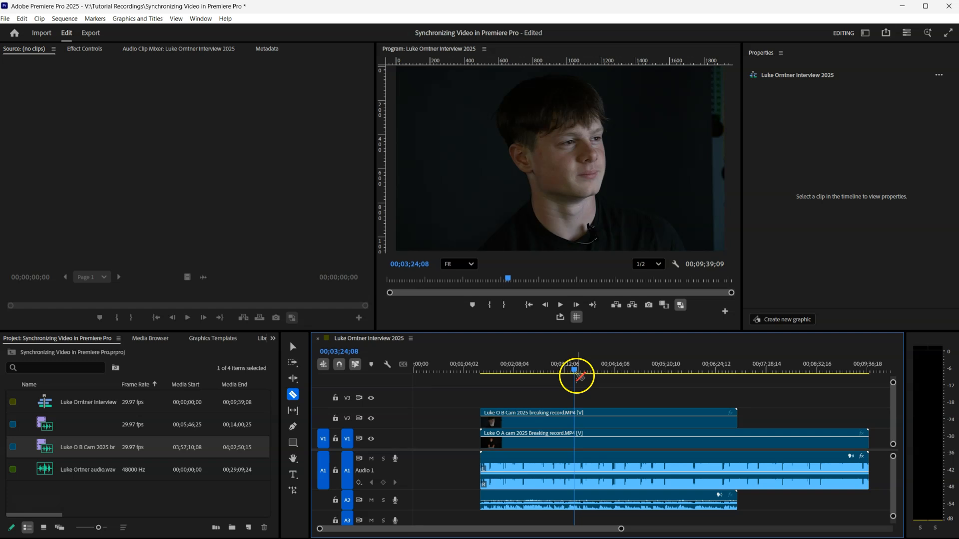
Move the grouped clips back to the sequence start and check their selection.
key(v)
drag(573, 366, 577, 509)
drag(563, 445, 507, 443)
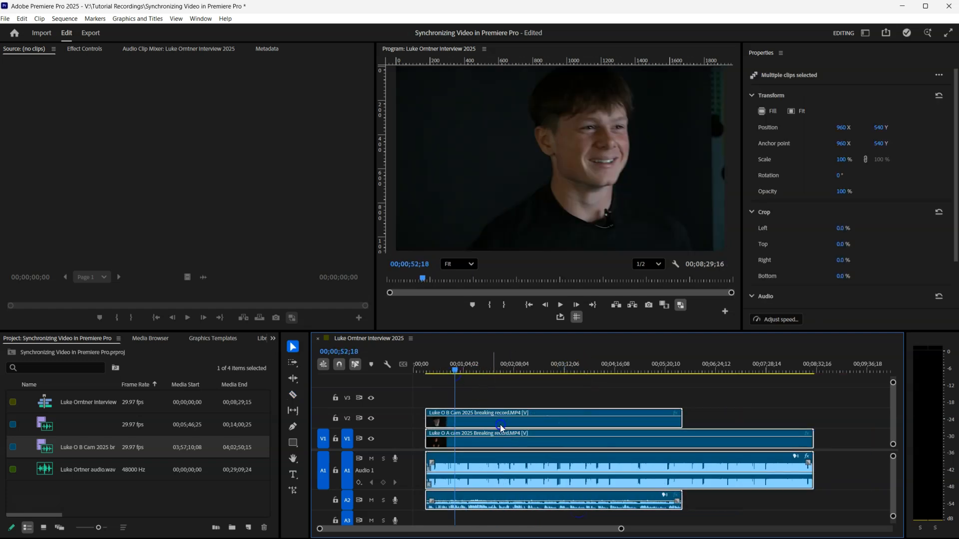
click(482, 393)
drag(483, 391, 502, 507)
right_click(502, 463)
key(Escape)
click(516, 403)
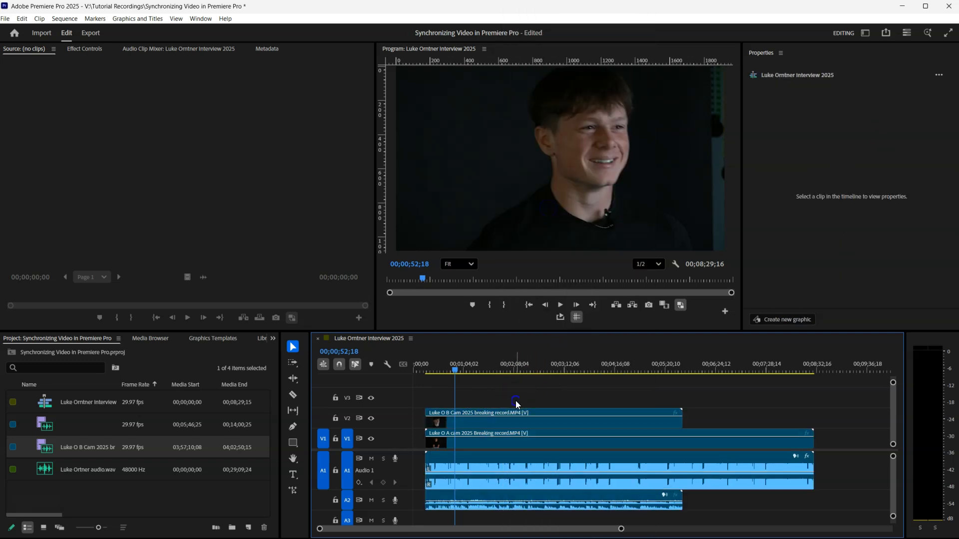
Put the WAV recording on A3 at the start, shift the camera clips later, and select everything.
drag(892, 524, 893, 518)
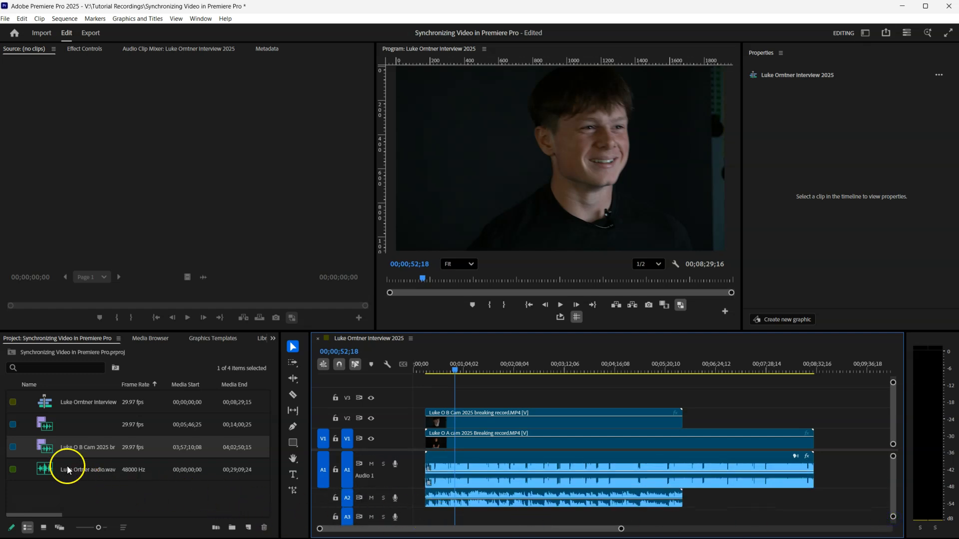
drag(49, 468, 411, 521)
drag(638, 393, 589, 467)
drag(524, 457, 721, 457)
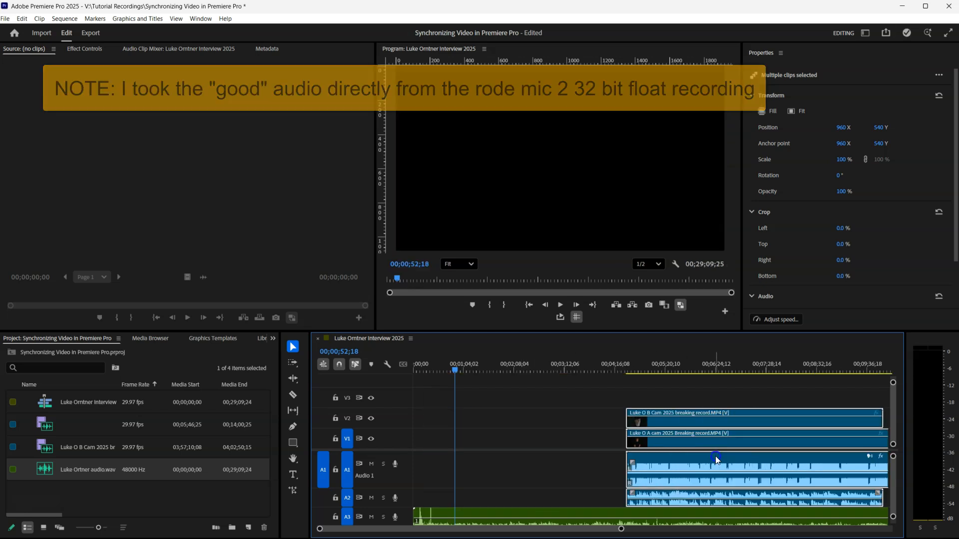
click(687, 401)
drag(593, 413, 654, 515)
Synchronize the camera clips to the A3 WAV by audio channel 1, then zoom out.
right_click(654, 515)
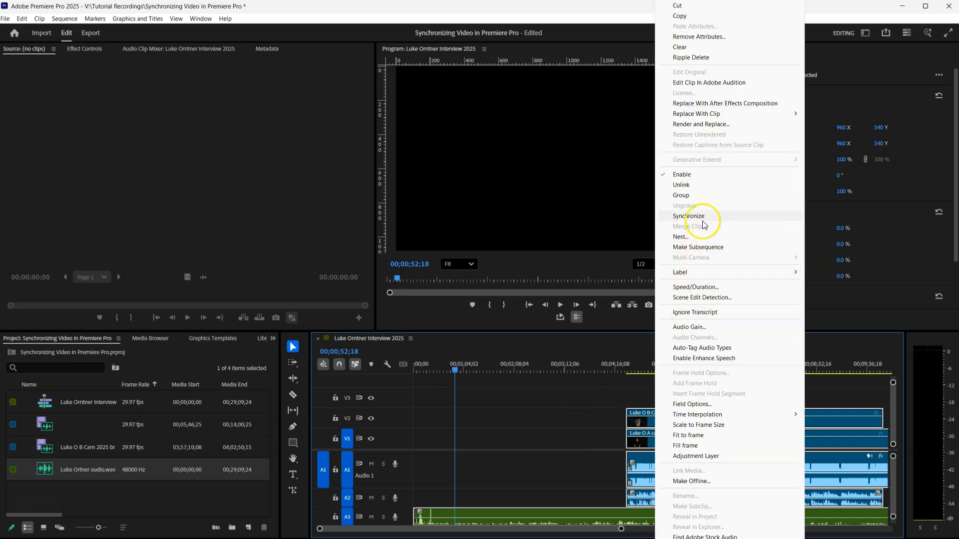
click(702, 216)
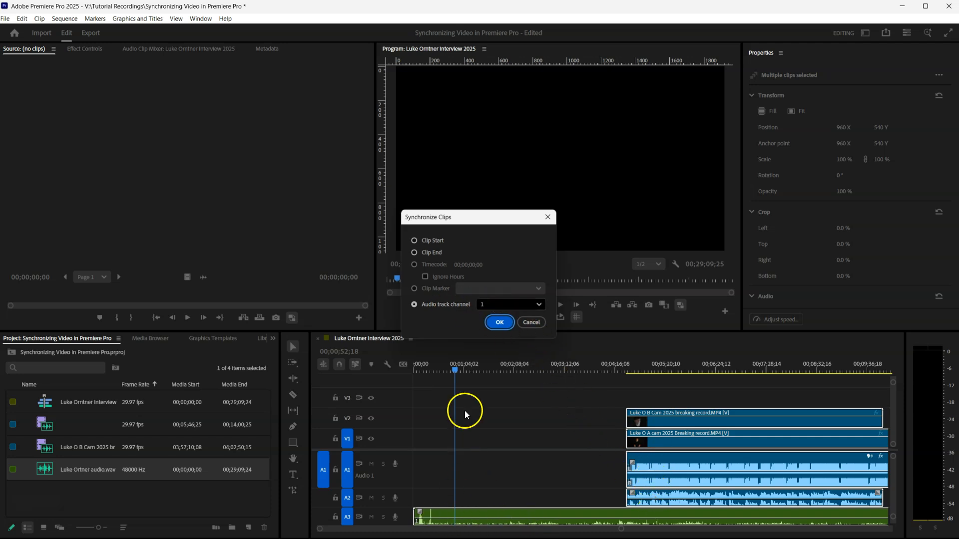
click(490, 323)
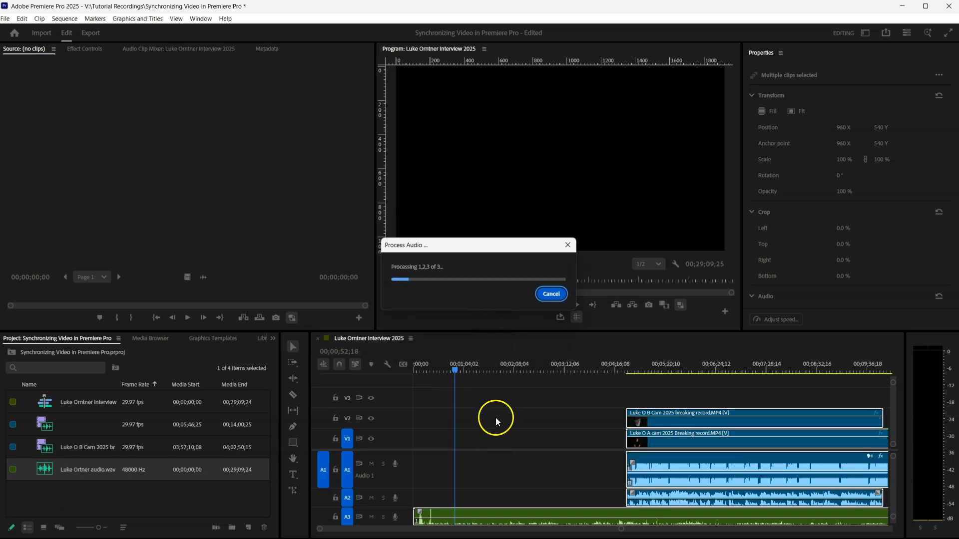
key(minus)
key(minus)
key(minus)
key(minus)
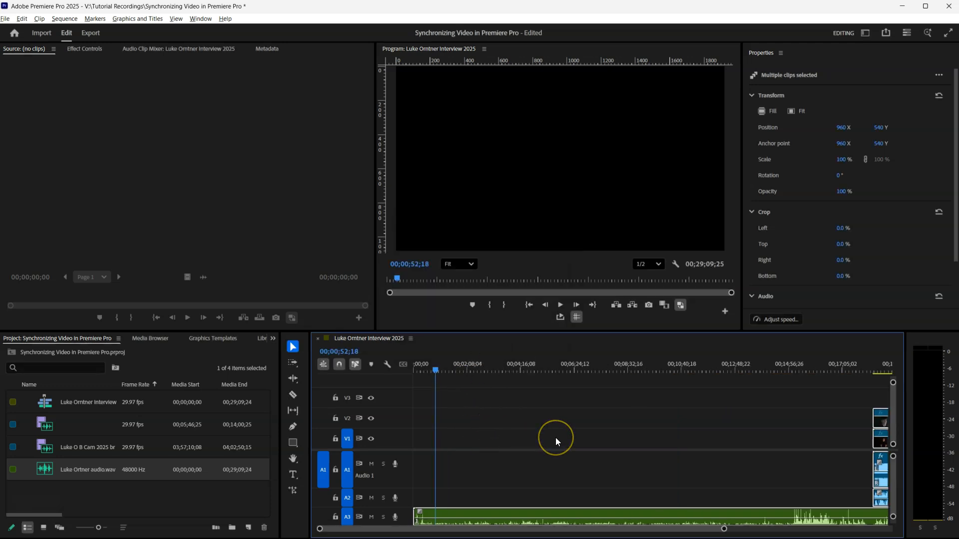
Cut the WAV where the camera clips begin and delete the WAV piece before them.
scroll(774, 477, up, 2)
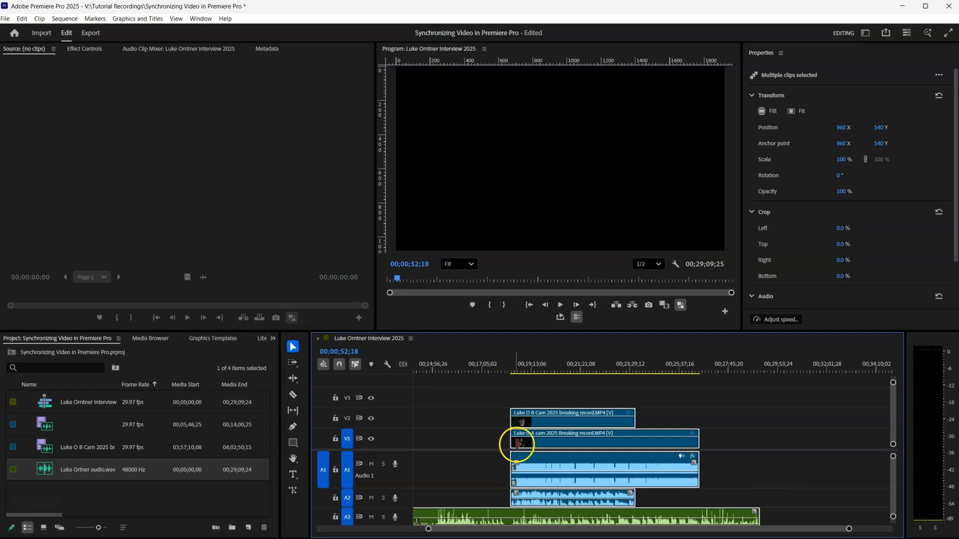
key(c)
click(511, 517)
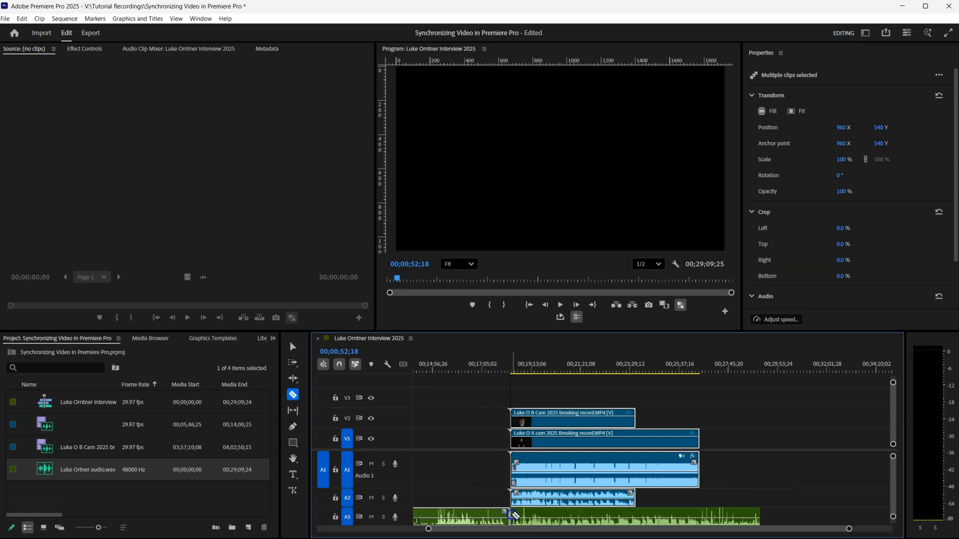
key(v)
click(487, 522)
key(Delete)
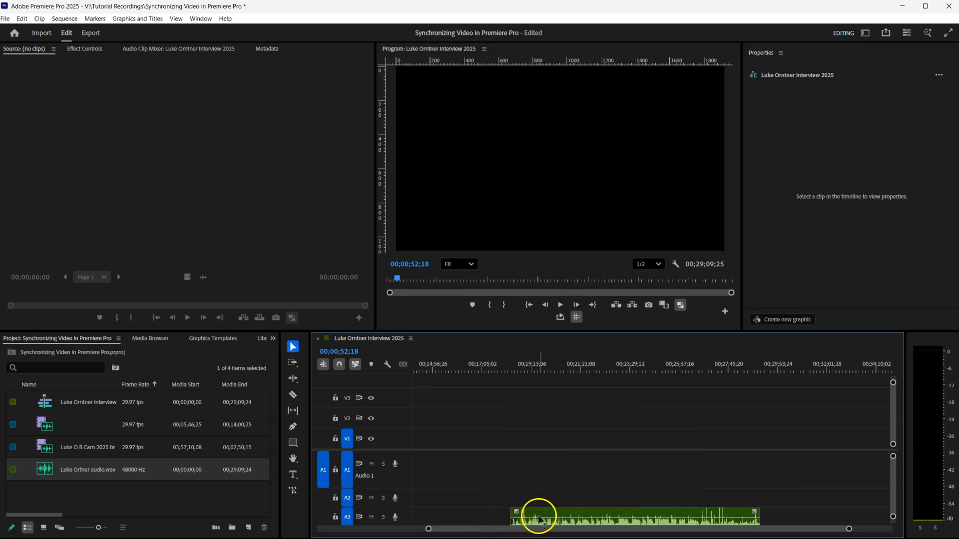
key(ctrl+z)
click(489, 524)
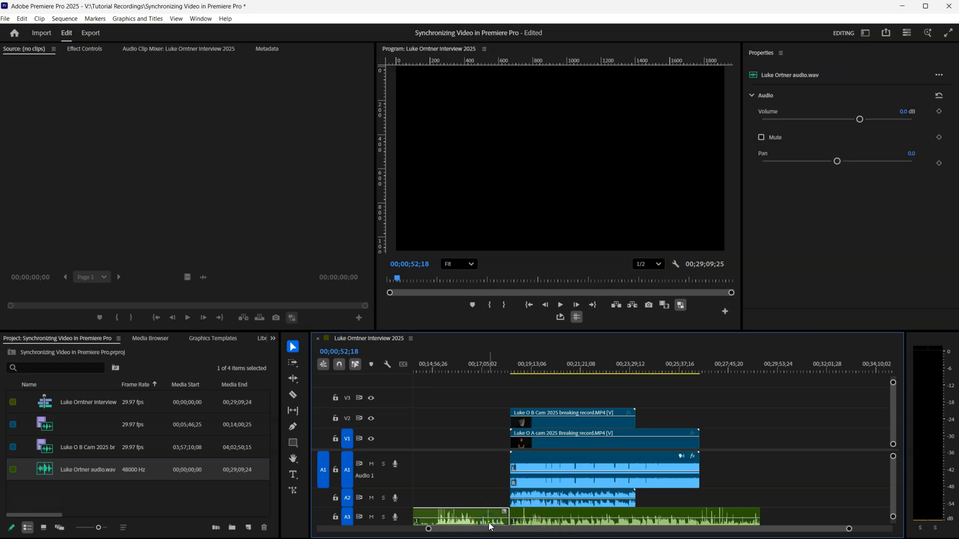
key(Delete)
Cut the WAV where the camera clips end and delete the piece running past the video.
click(404, 528)
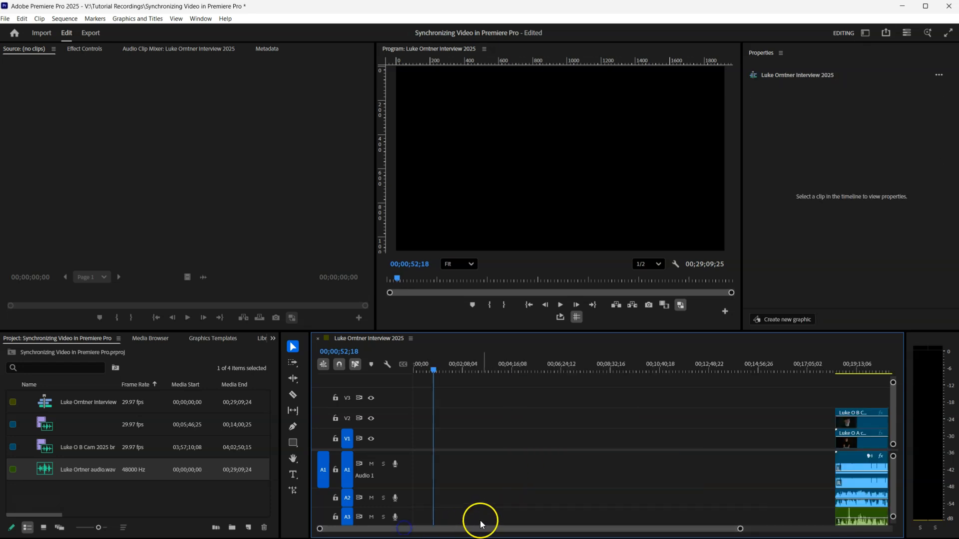
key(backslash)
drag(698, 388, 650, 529)
drag(689, 393, 471, 473)
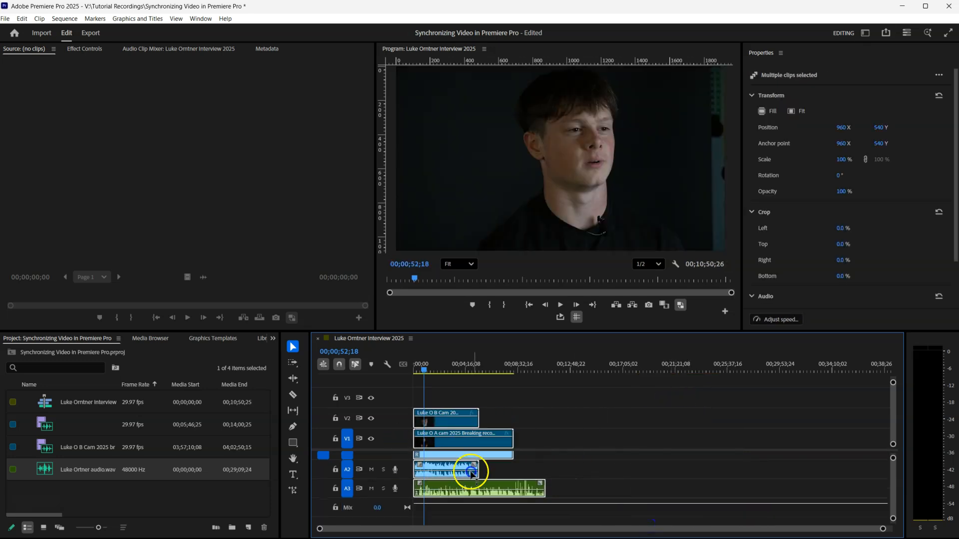
drag(883, 528, 760, 533)
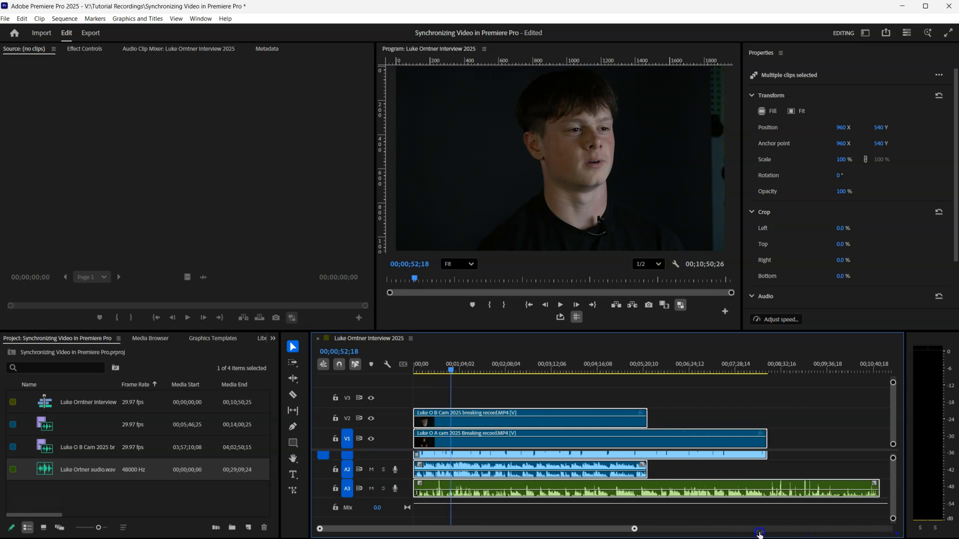
key(c)
click(767, 490)
key(v)
click(811, 488)
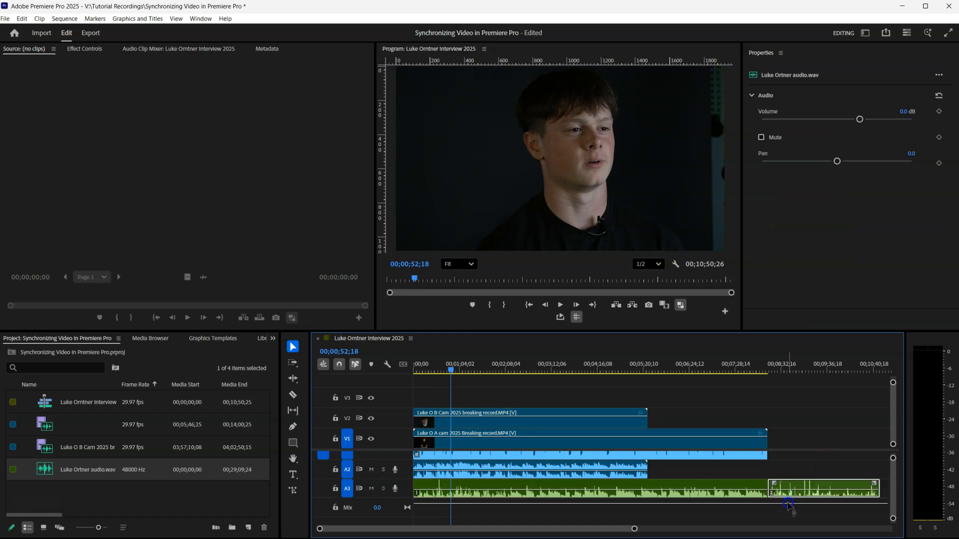
key(Delete)
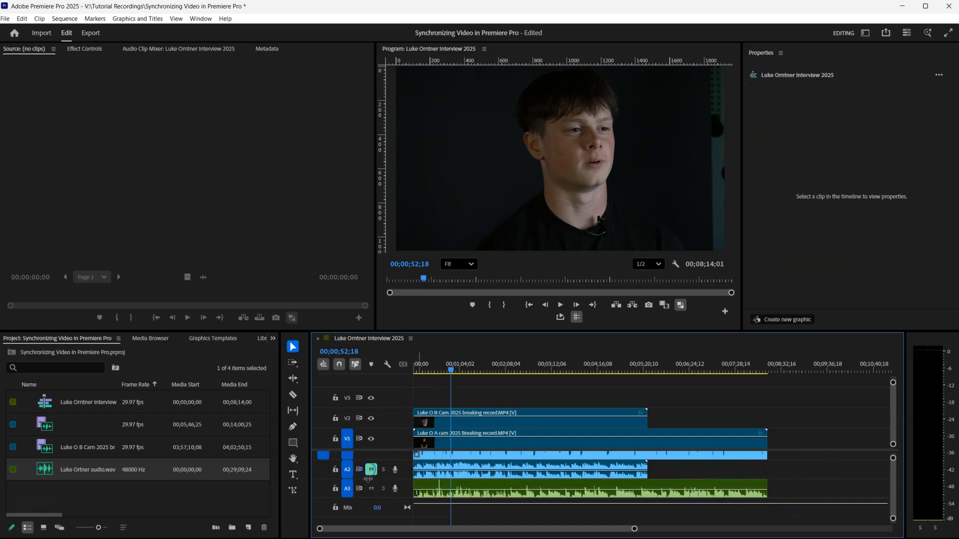
Mute the camera audio on track A1 and start playback to check sync.
drag(892, 464, 893, 459)
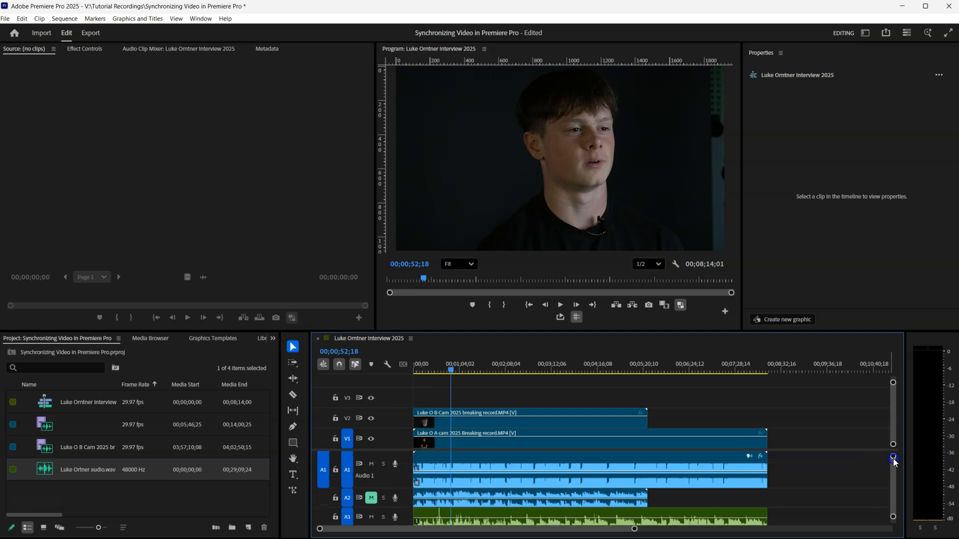
click(370, 463)
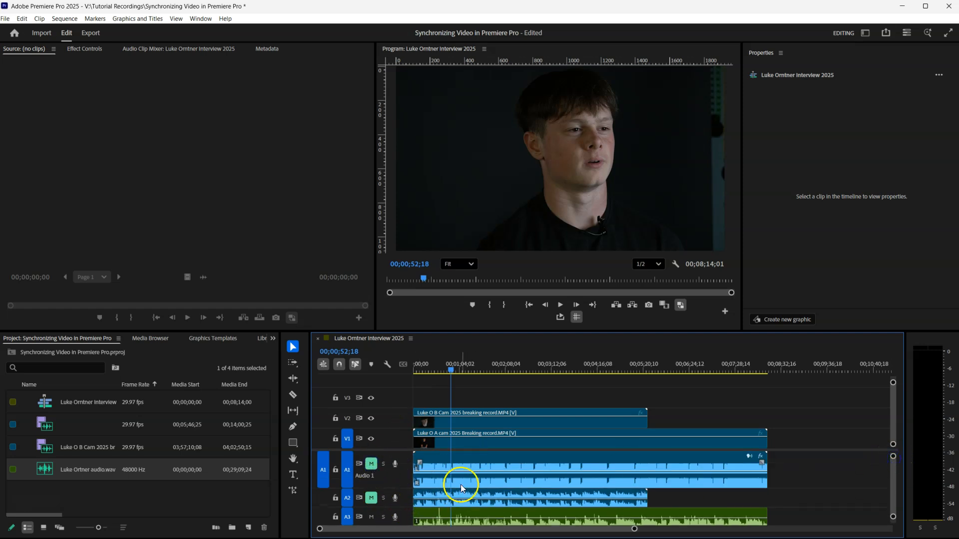
key(space)
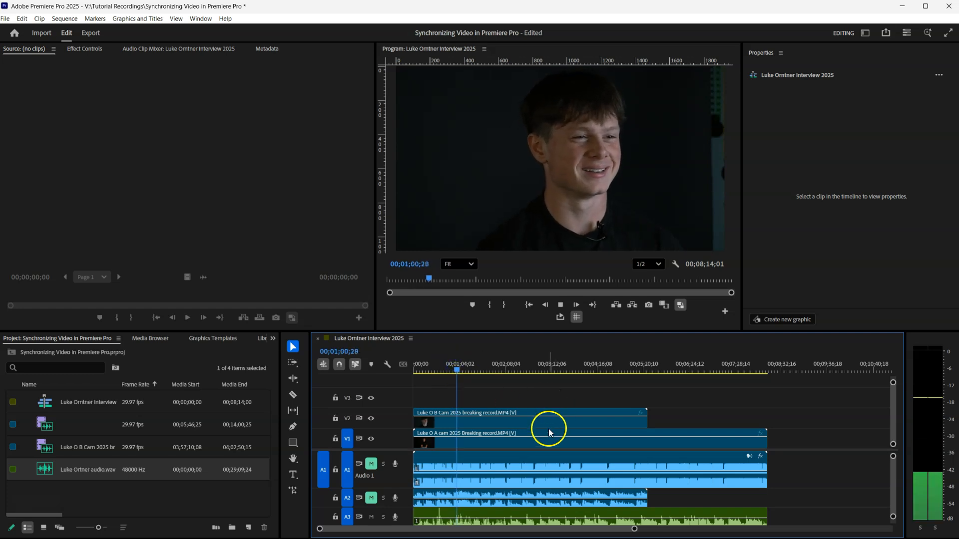
Hide the B-cam track V2 to view the A-cam during playback, then show it again.
click(370, 419)
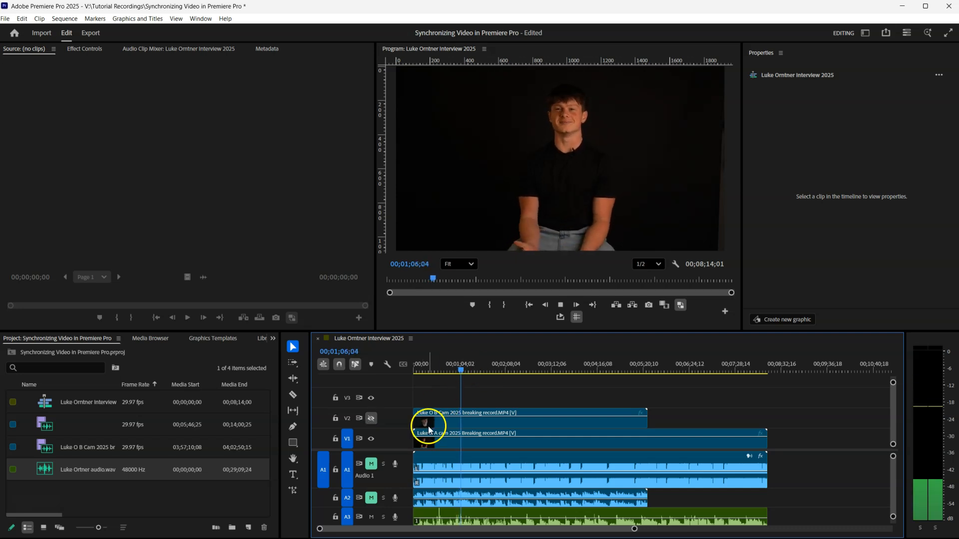
key(space)
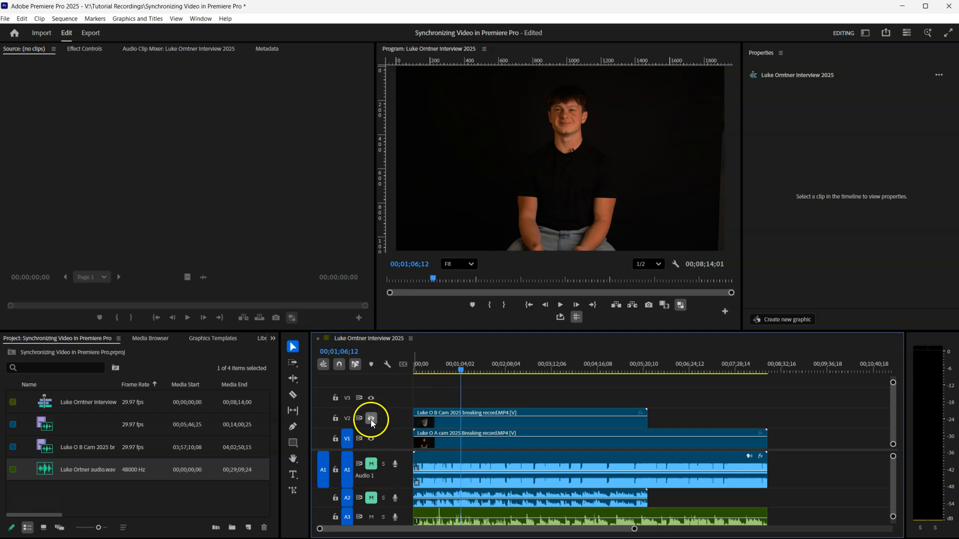
click(371, 419)
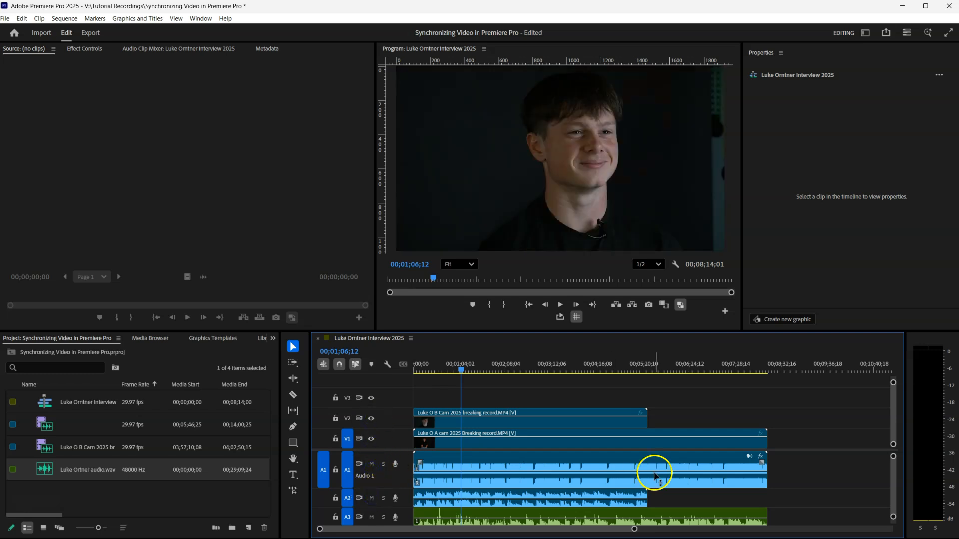
Unlink the A-cam clip and delete its camera audio from A1.
click(601, 479)
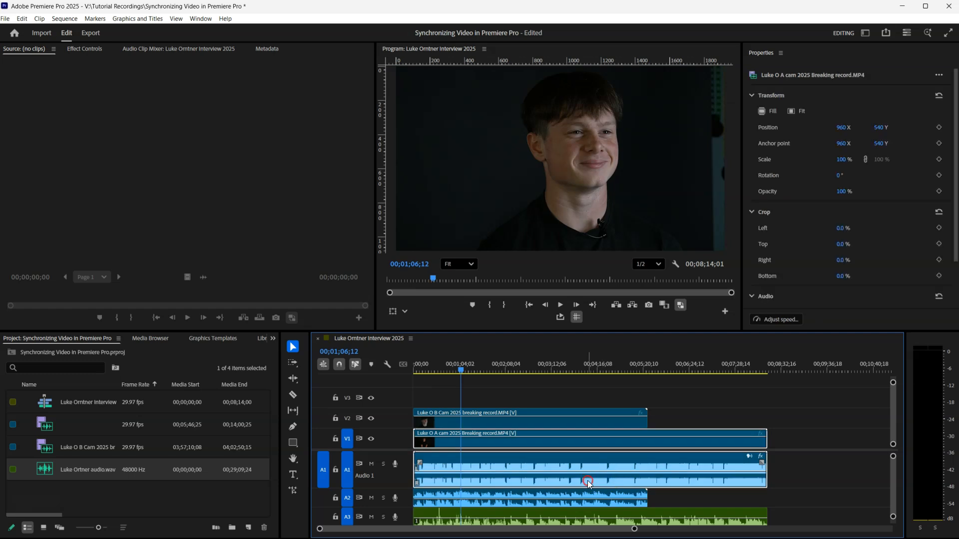
right_click(587, 480)
click(777, 411)
click(471, 475)
right_click(489, 481)
click(526, 180)
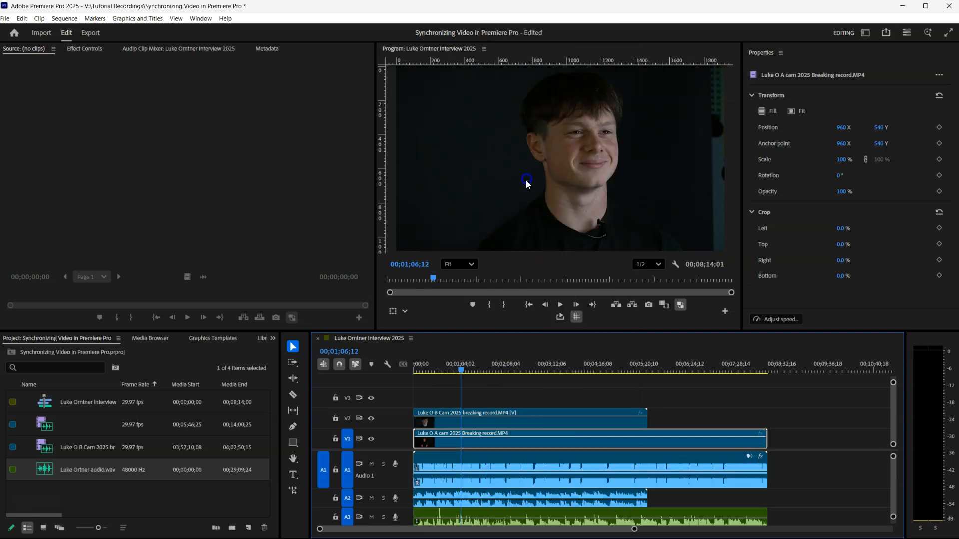
click(499, 458)
key(Delete)
Unlink the B-cam clip and delete its camera audio from A2.
click(489, 491)
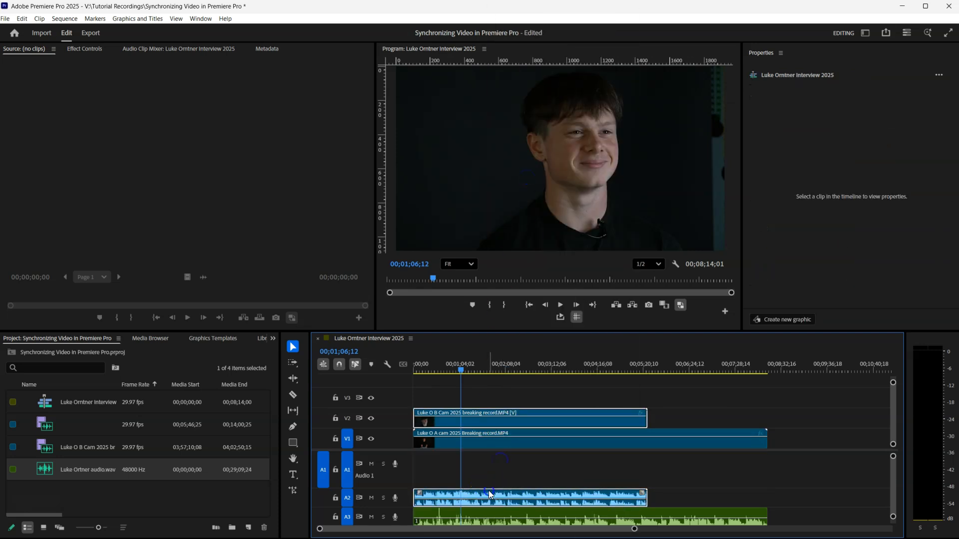
right_click(489, 493)
click(527, 177)
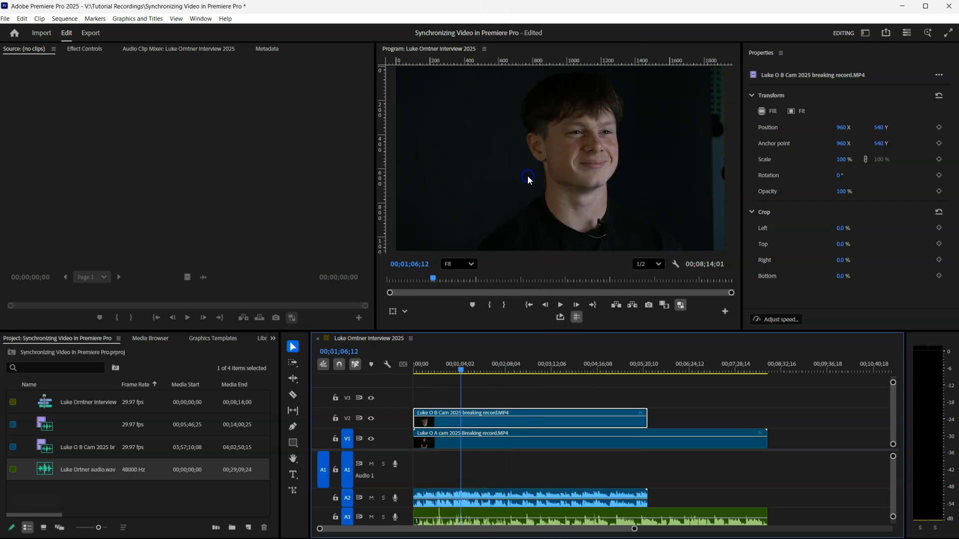
click(524, 497)
key(Delete)
Move the WAV recording from A3 up to A1 and play from about 00;01;26;28.
drag(514, 514, 514, 479)
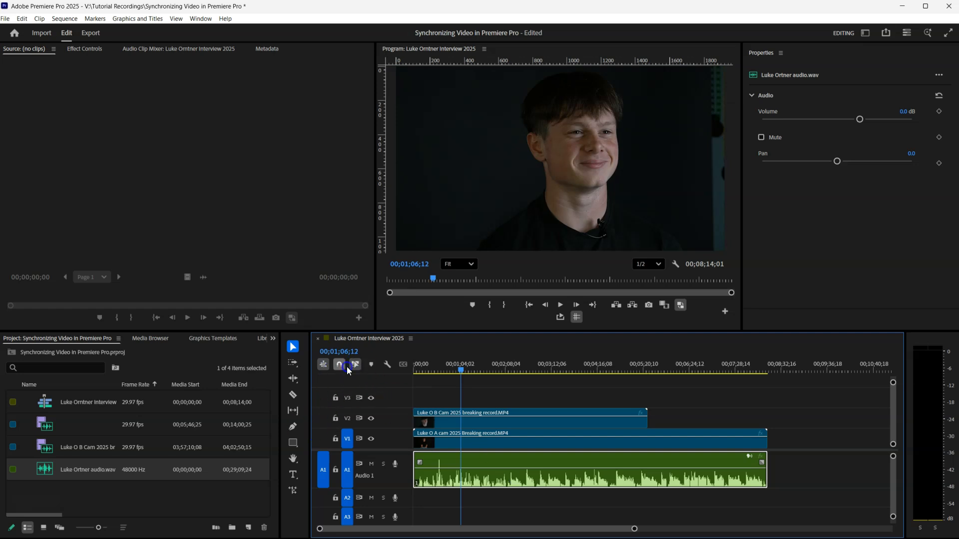
click(473, 431)
click(505, 398)
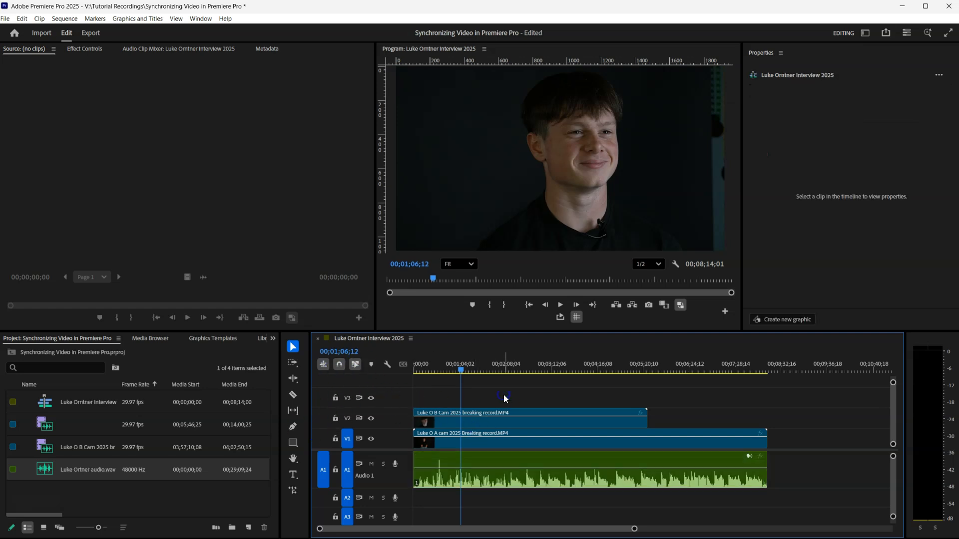
key(space)
click(475, 364)
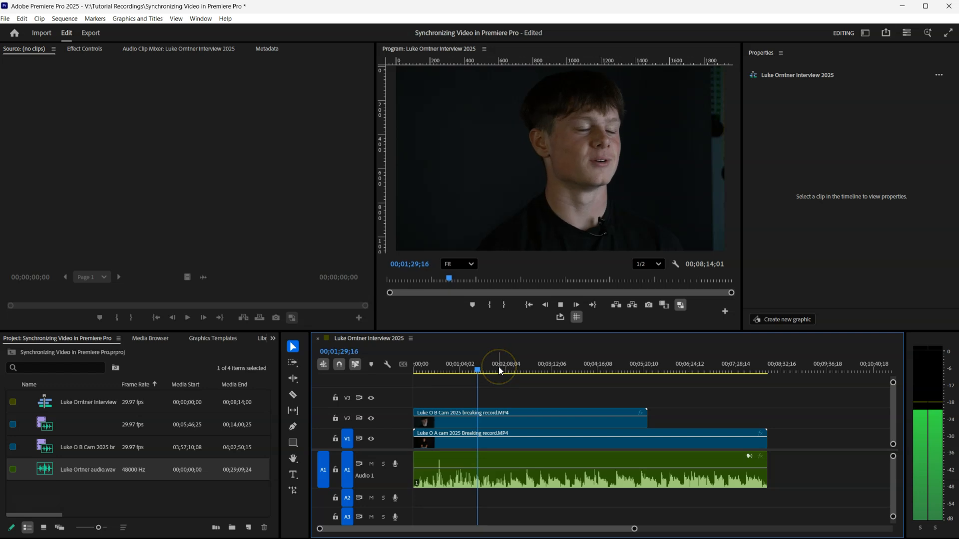
Apply +10 dB audio gain to the WAV clip on A1.
key(space)
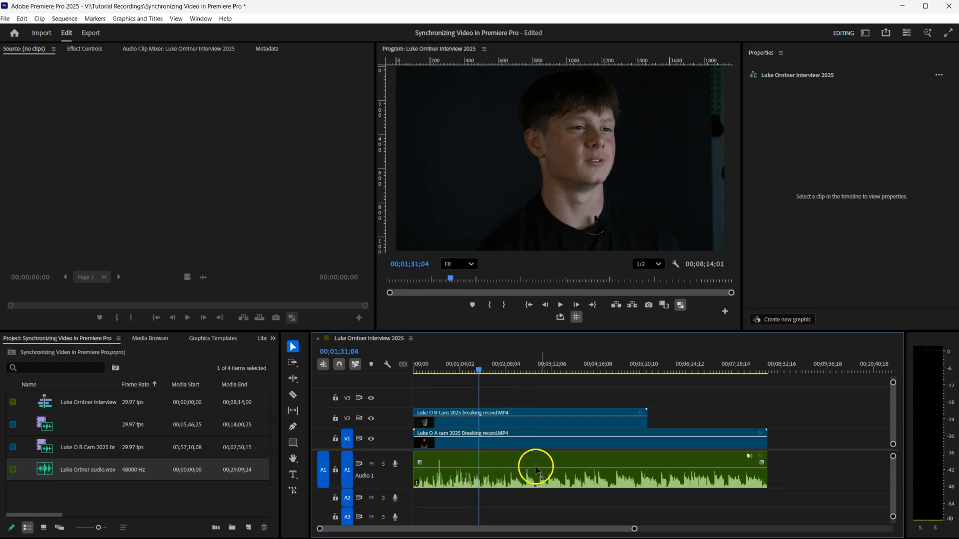
right_click(564, 479)
click(602, 346)
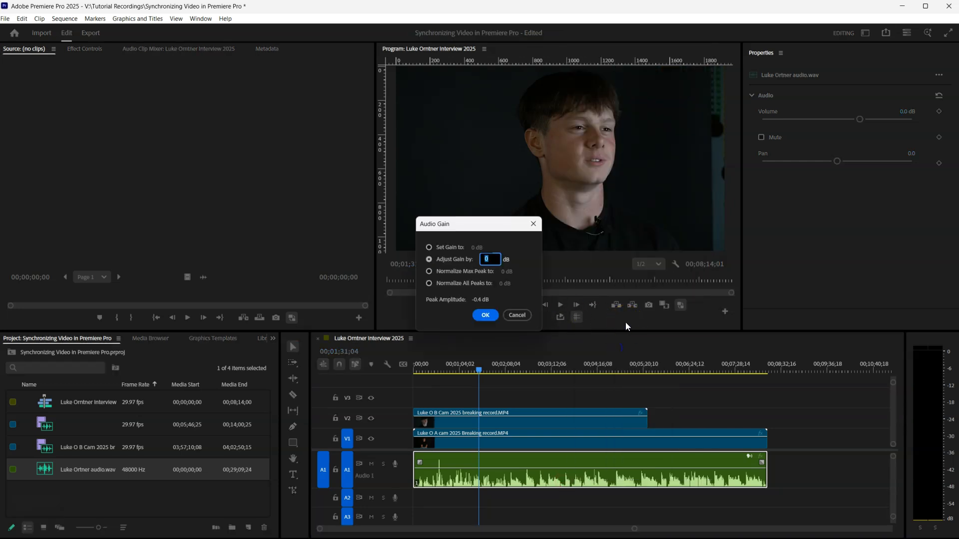
text(1)
key(Return)
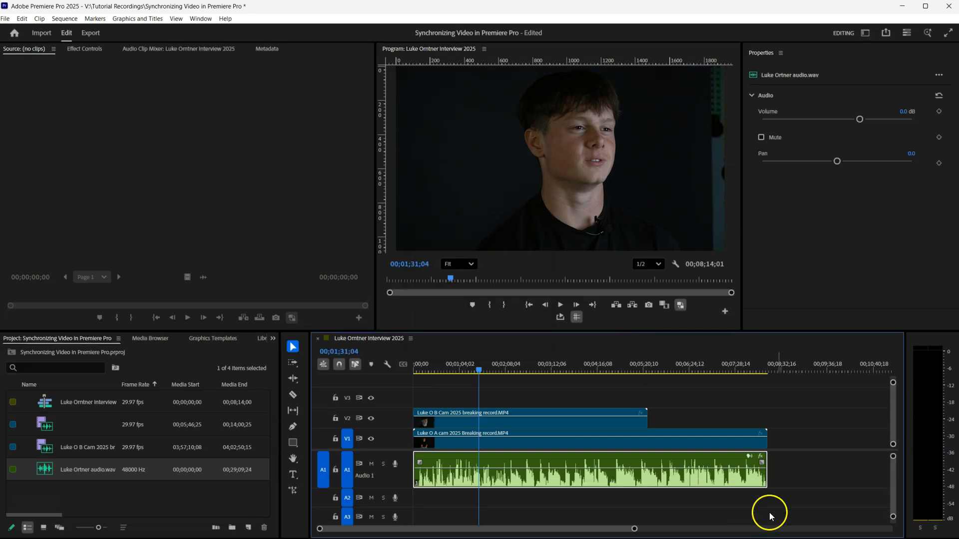
Review playback around 00;02;07;09 and raise the WAV clip's volume to 2.9 dB.
key(space)
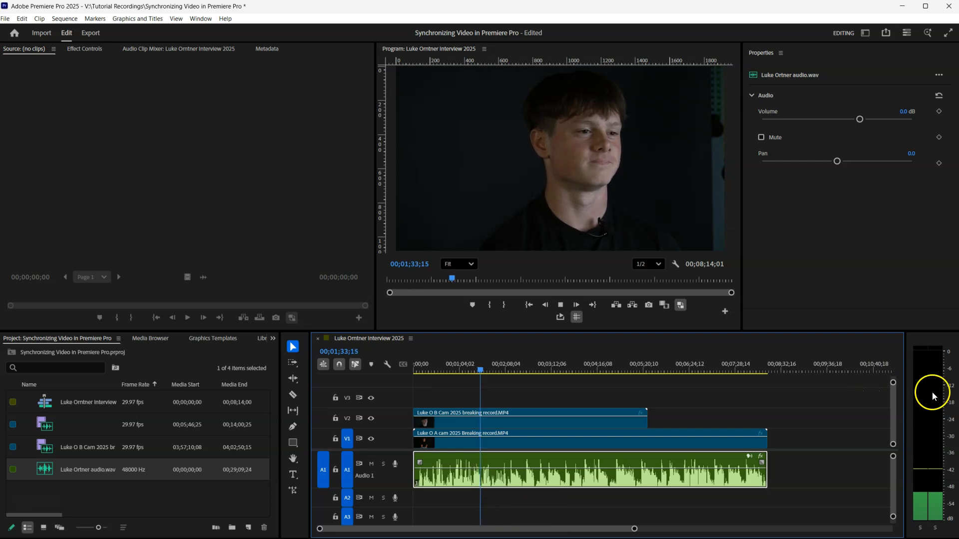
click(505, 369)
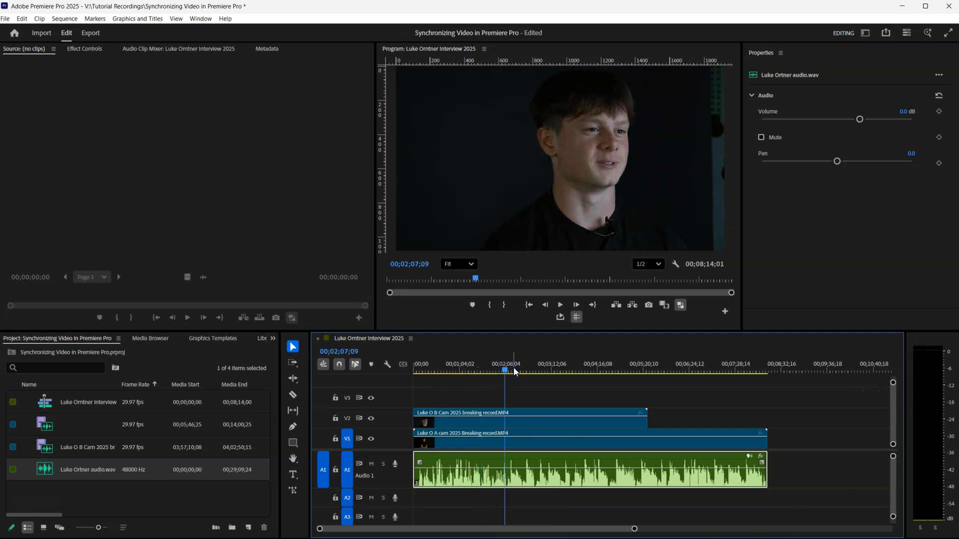
click(515, 371)
key(space)
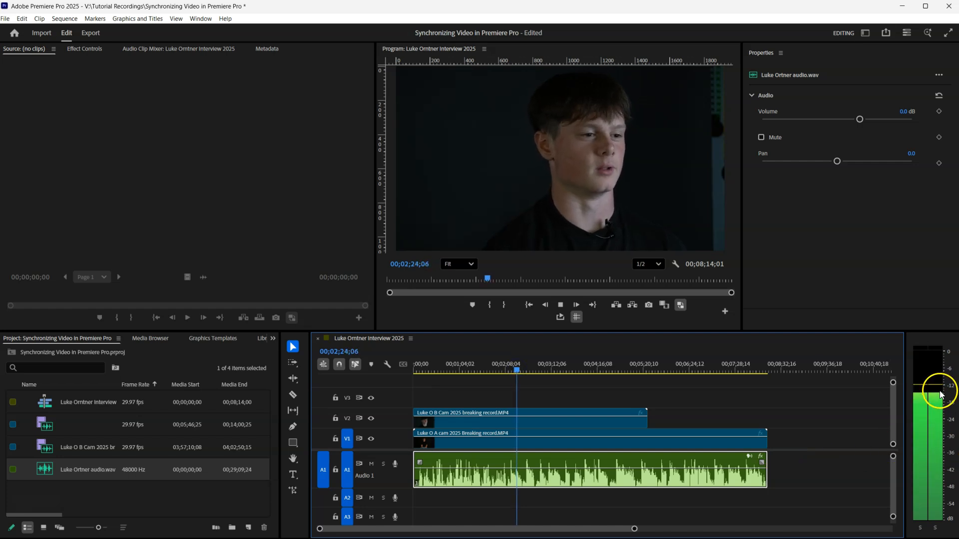
key(space)
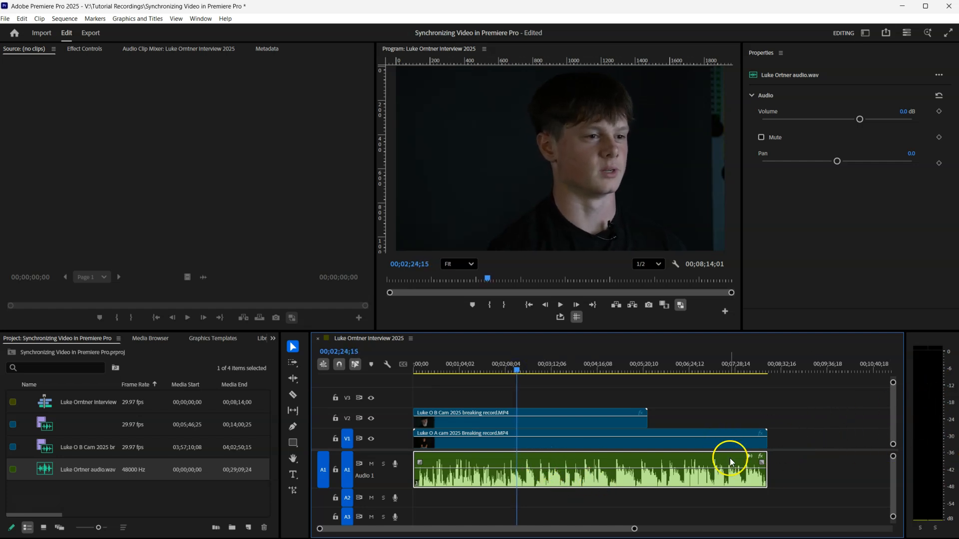
drag(565, 469, 565, 466)
key(space)
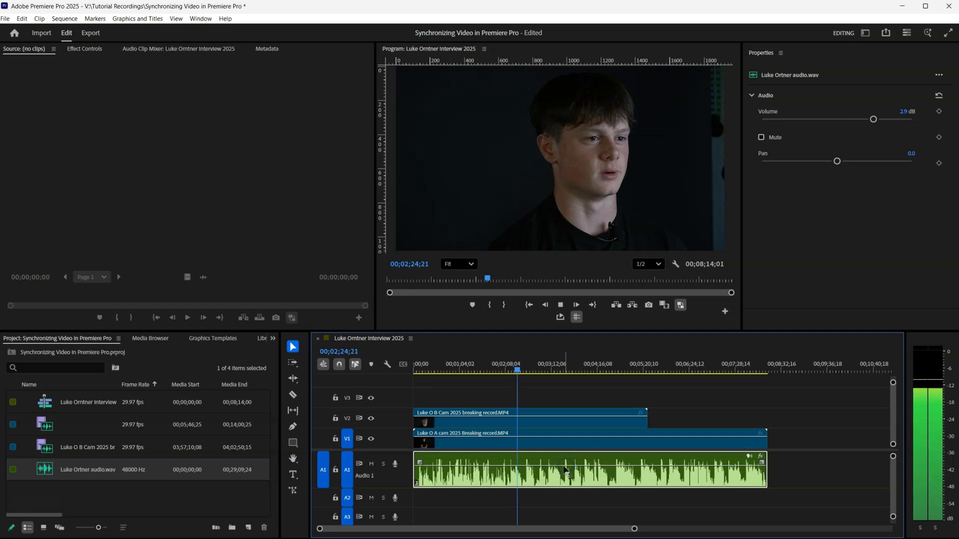
click(561, 473)
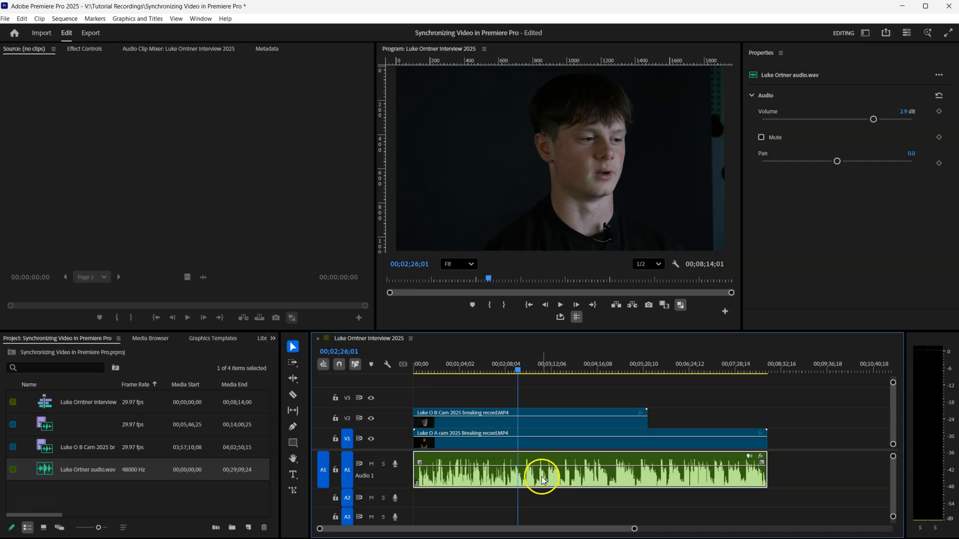
right_click(543, 480)
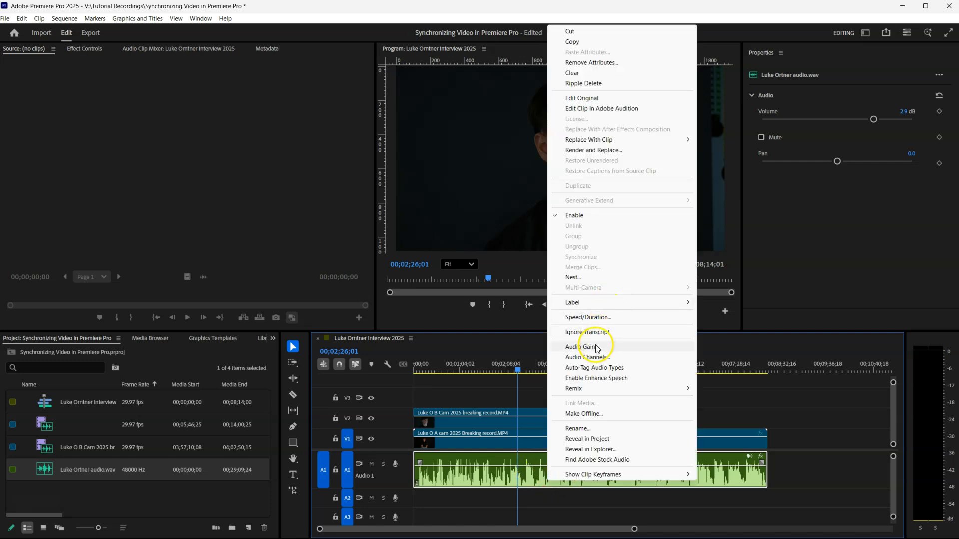
click(824, 496)
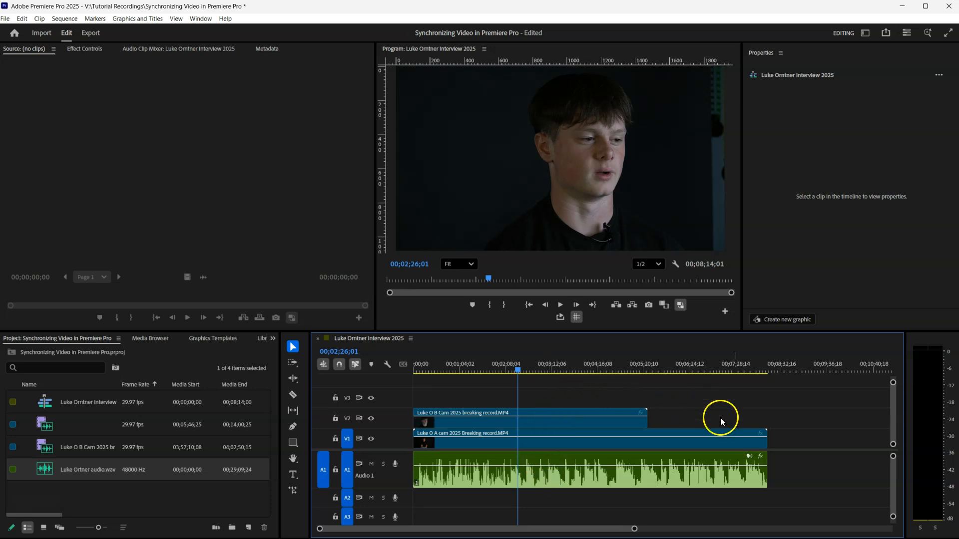
drag(827, 415, 616, 499)
right_click(618, 477)
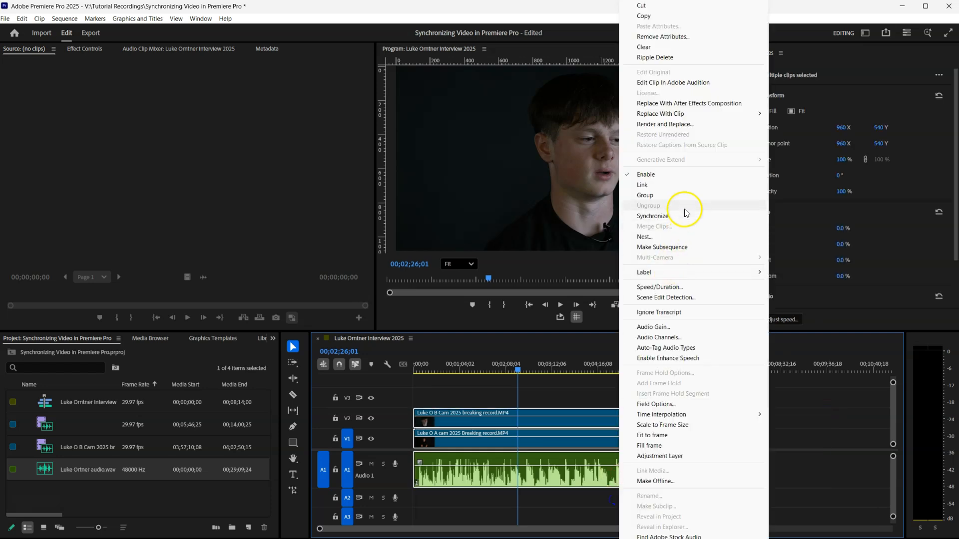
click(687, 190)
click(513, 412)
click(839, 471)
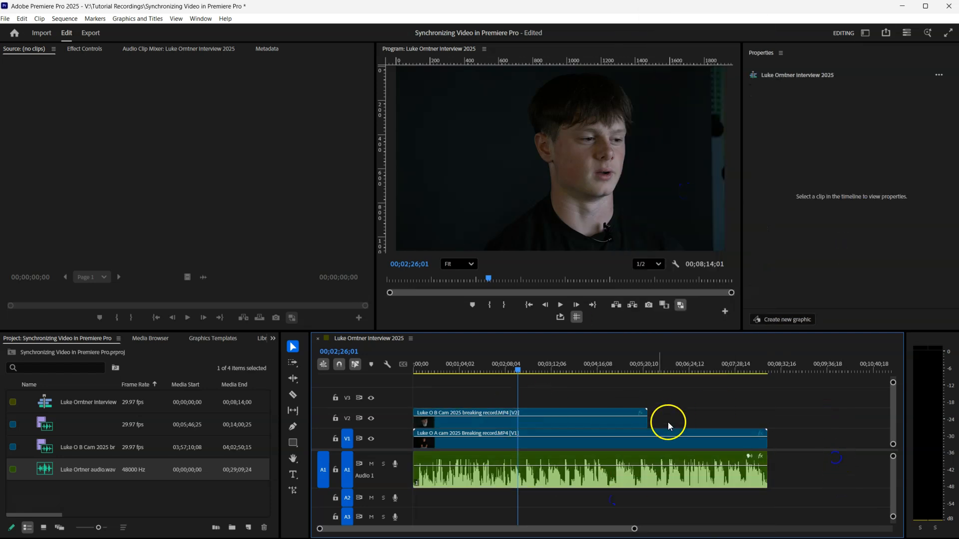
mouse_move(657, 439)
mouse_down()
mouse_move(720, 447)
mouse_move(648, 423)
mouse_up()
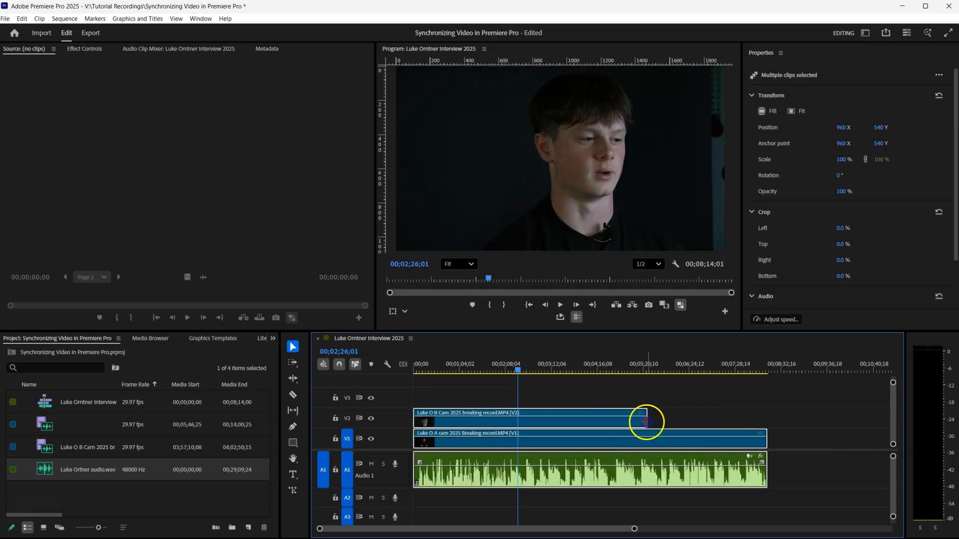
click(746, 408)
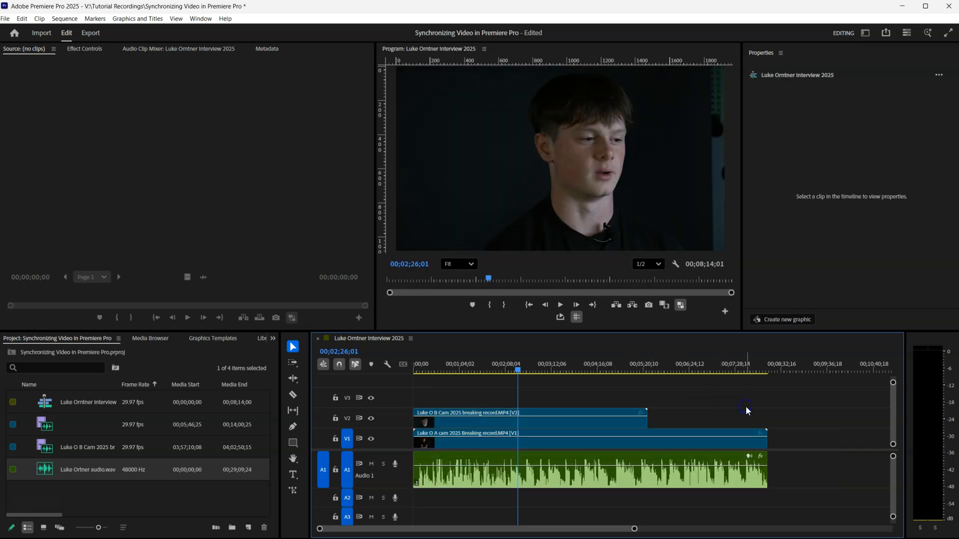
click(568, 418)
click(453, 422)
click(428, 442)
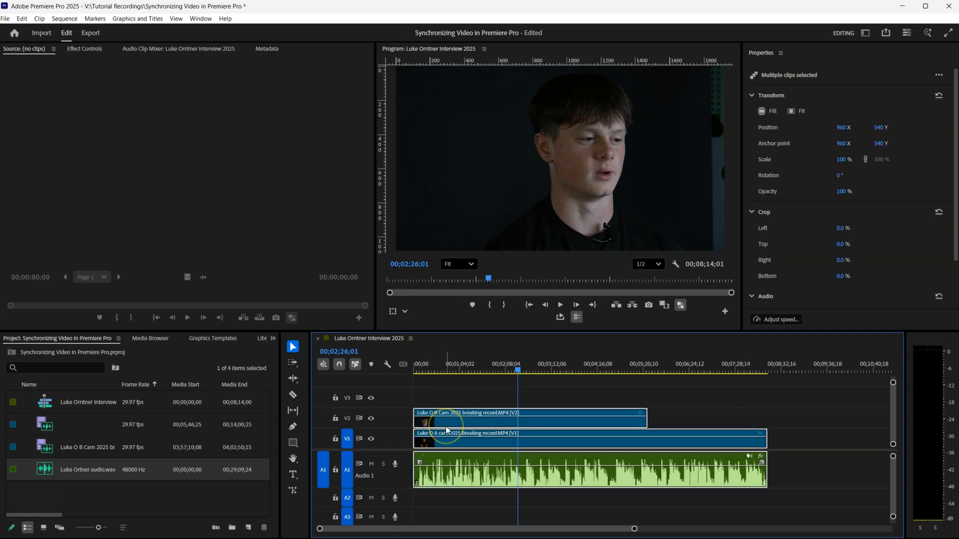
key(c)
click(449, 425)
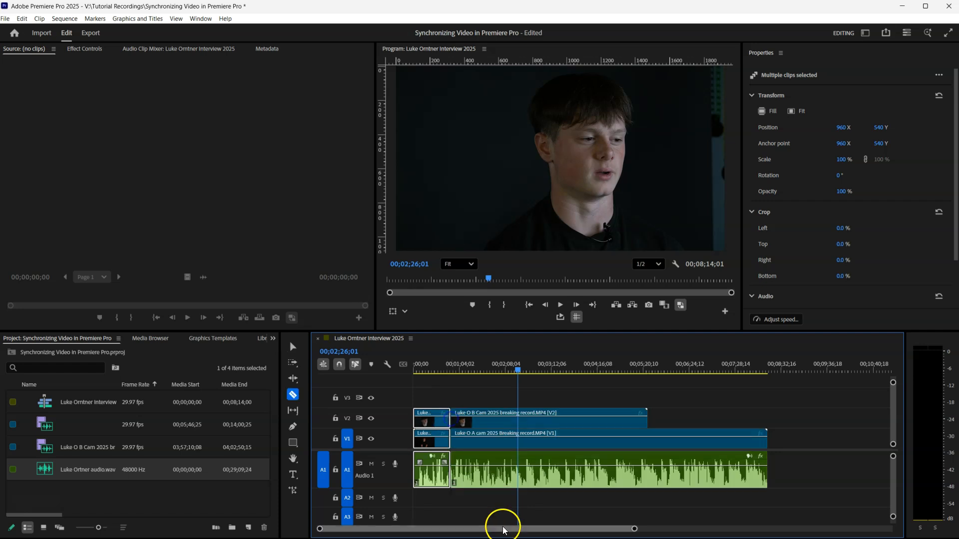
key(ctrl+z)
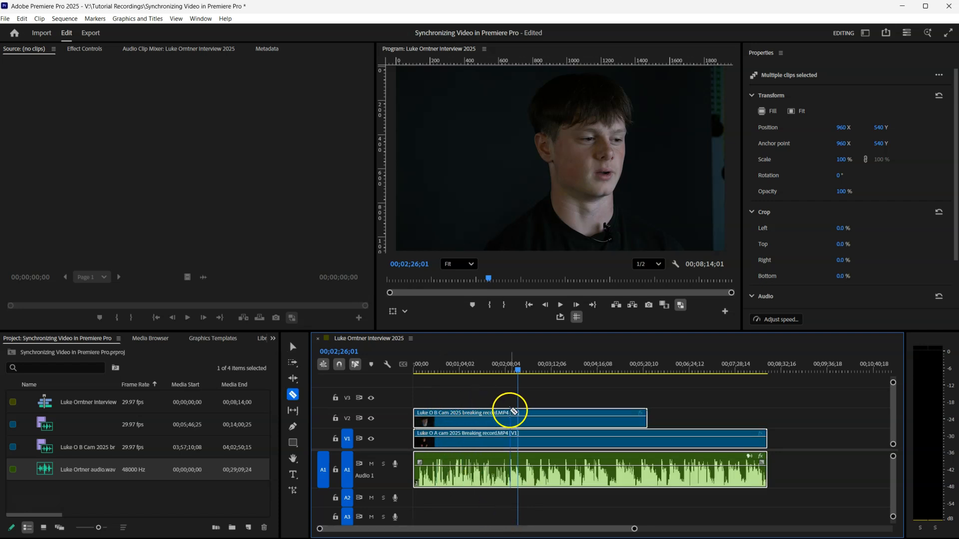
click(502, 419)
key(ctrl+z)
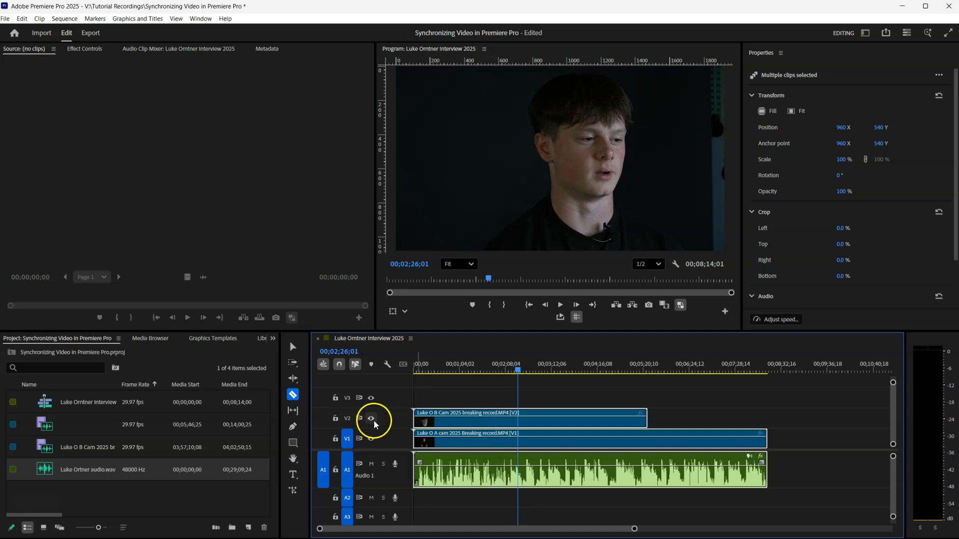
click(294, 348)
drag(728, 394, 591, 478)
right_click(591, 478)
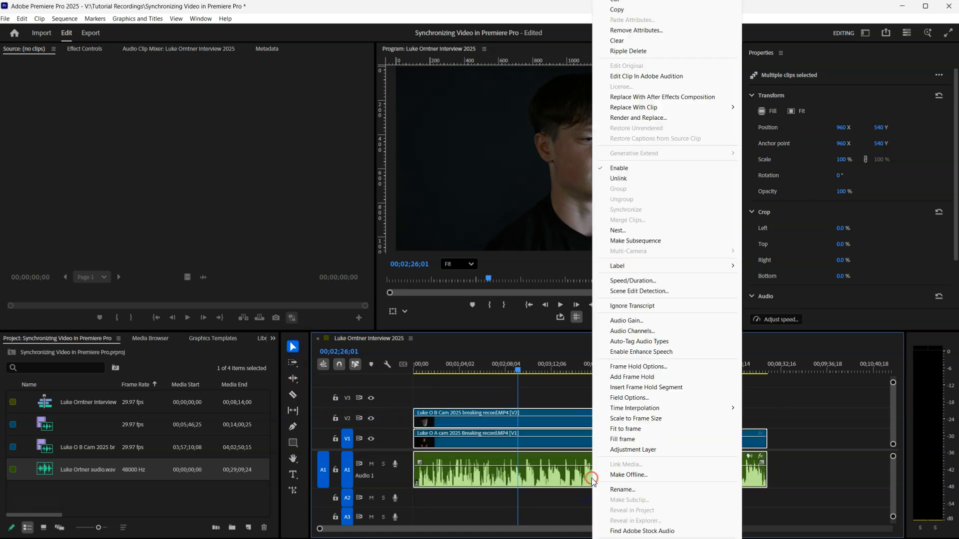
click(669, 177)
drag(521, 372, 437, 365)
click(438, 473)
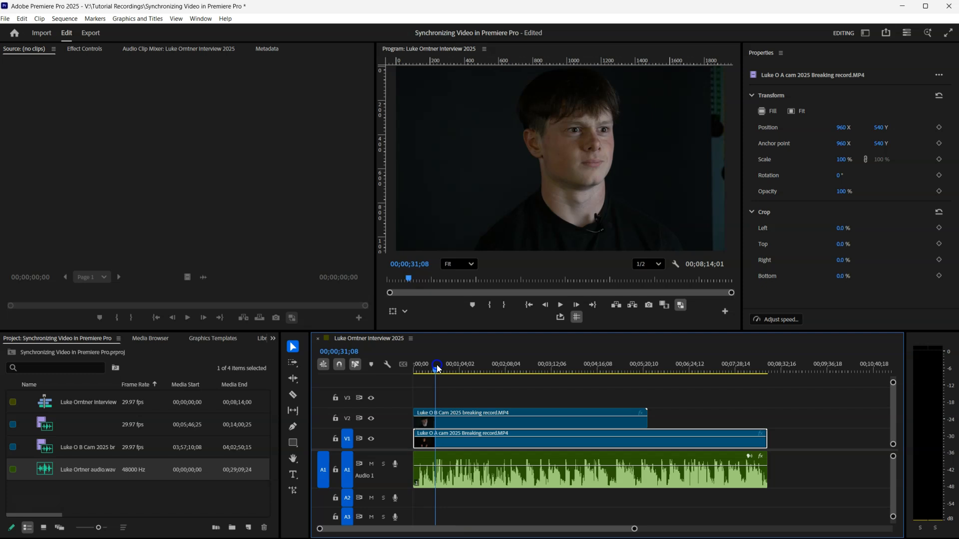
Razor the B-cam clip on V2 at about 1:39 and trim the second piece to start later.
key(space)
drag(465, 365, 485, 366)
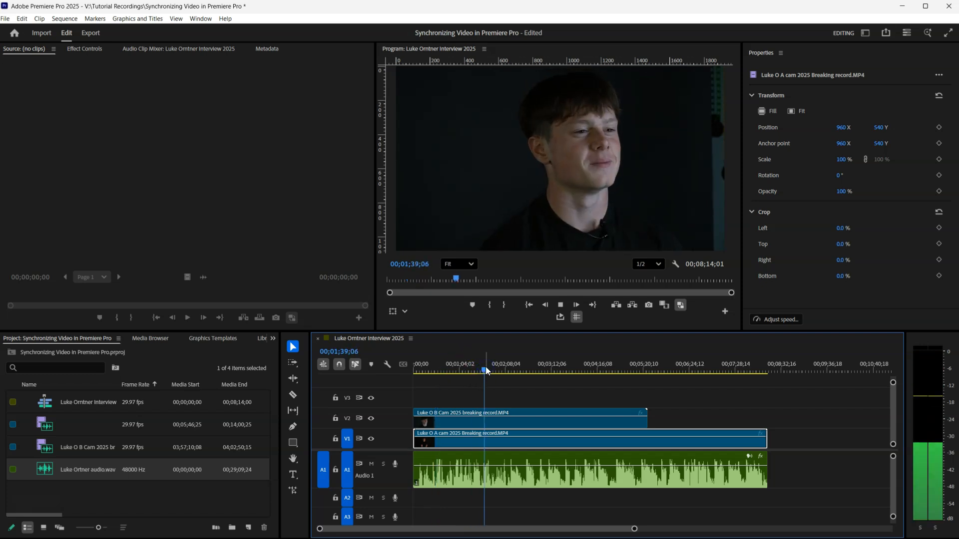
click(490, 423)
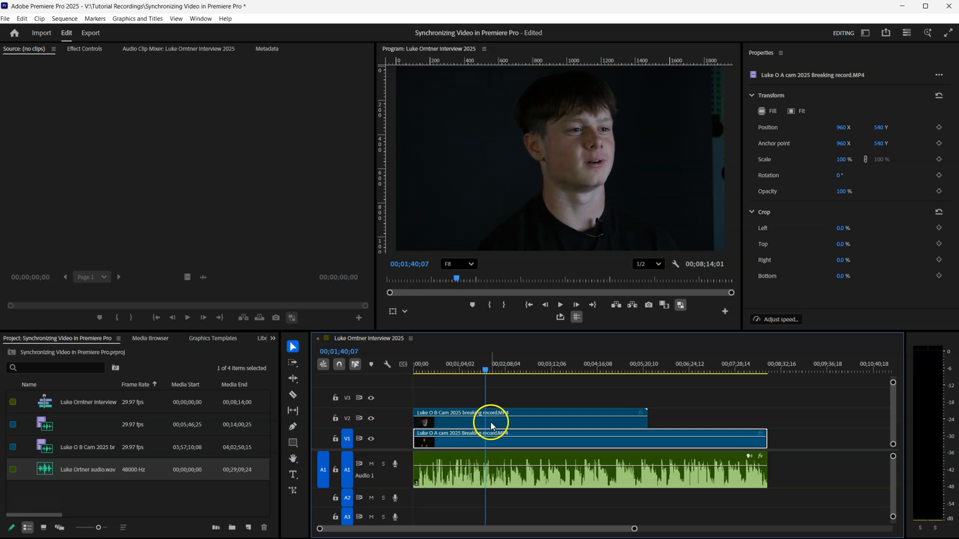
key(c)
click(487, 420)
key(v)
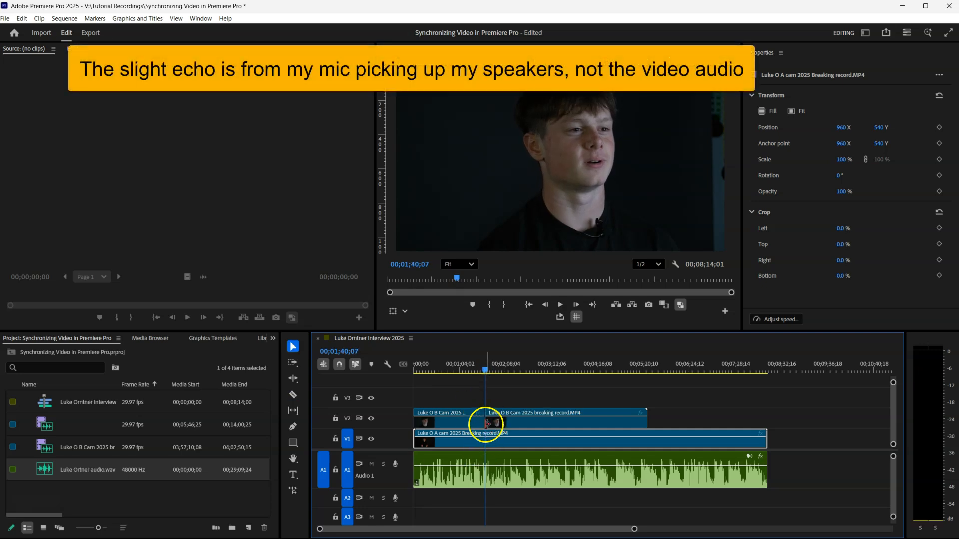
drag(487, 422, 506, 421)
Move the second B-cam piece's start slightly earlier and review the edit from 1:47 to 1:50.
key(space)
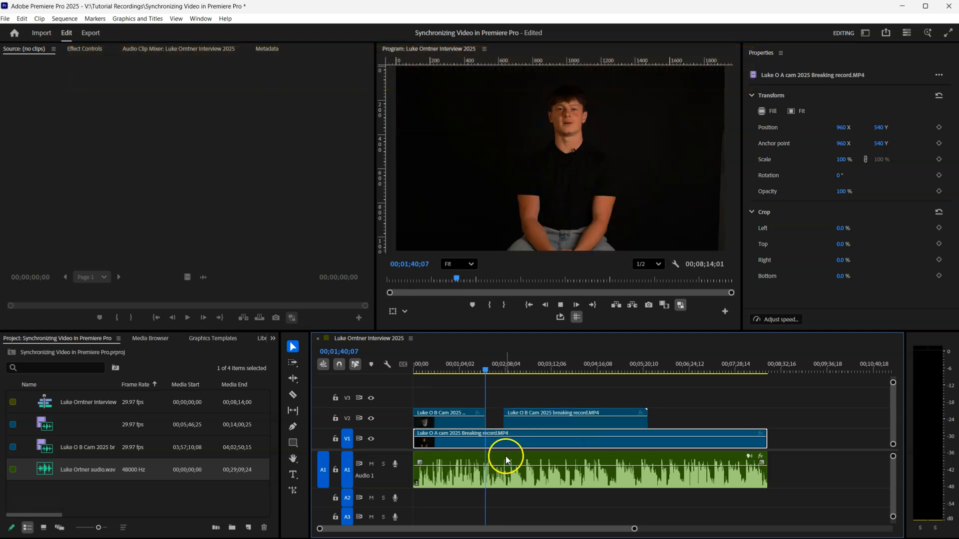
click(502, 425)
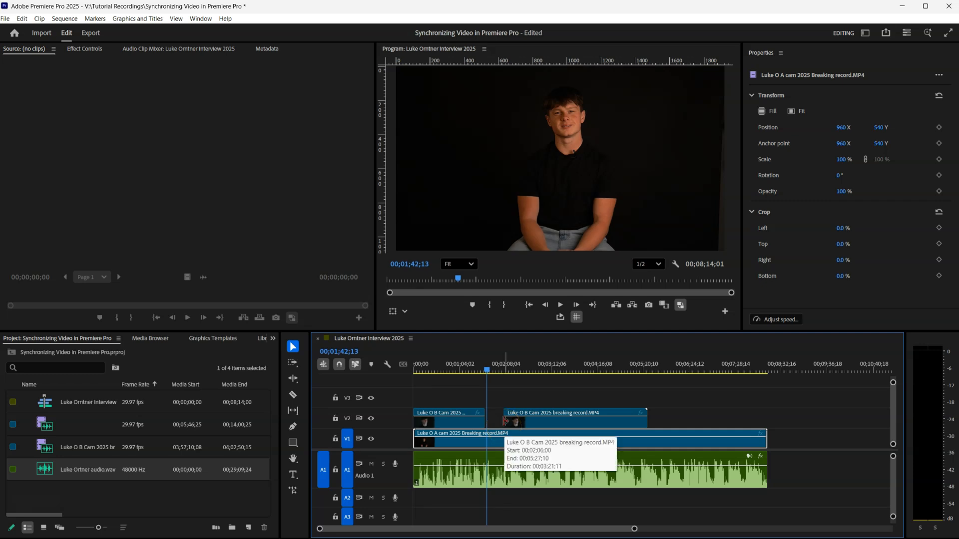
drag(504, 422, 492, 422)
key(space)
drag(489, 369, 492, 369)
click(551, 429)
key(space)
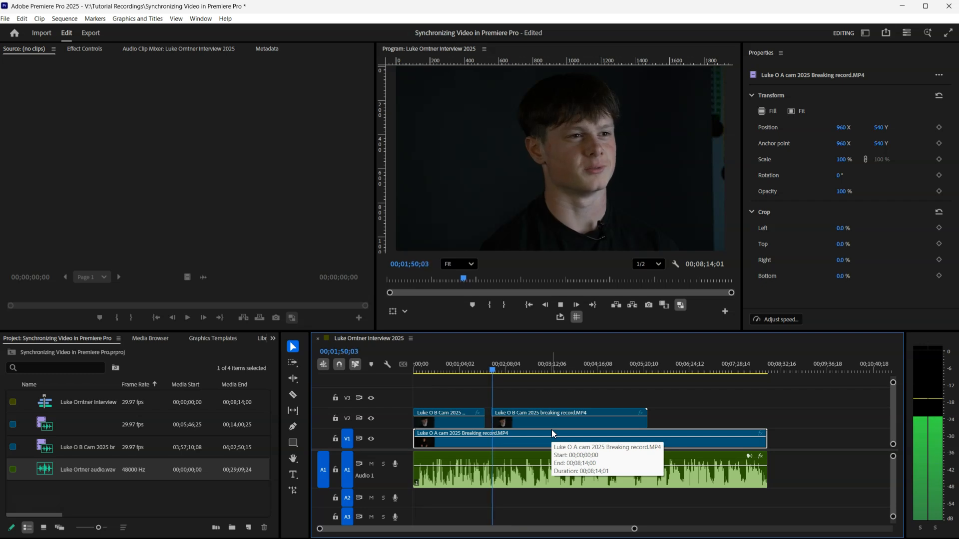
key(space)
click(535, 433)
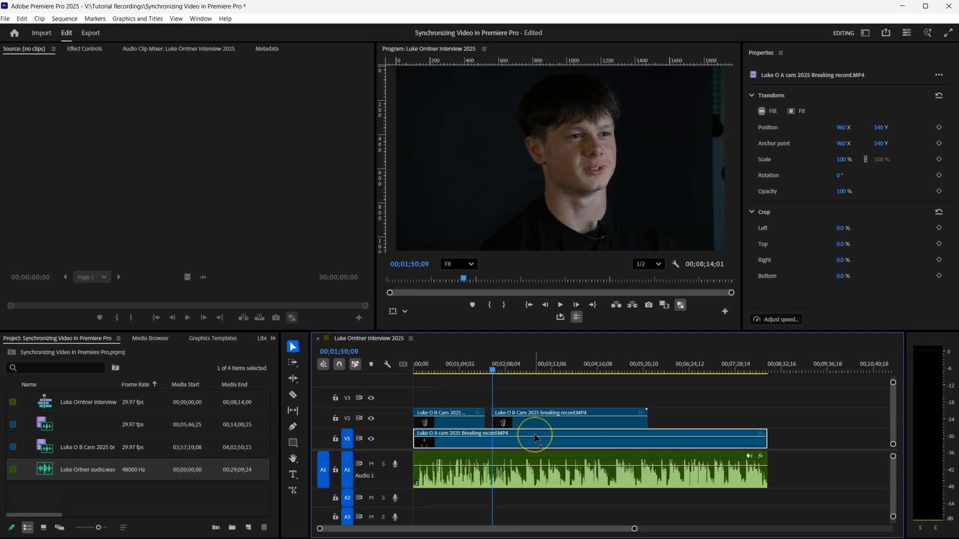
Razor the B-cam clip at 01;50;09 and trim the new piece's start about nine seconds later.
key(c)
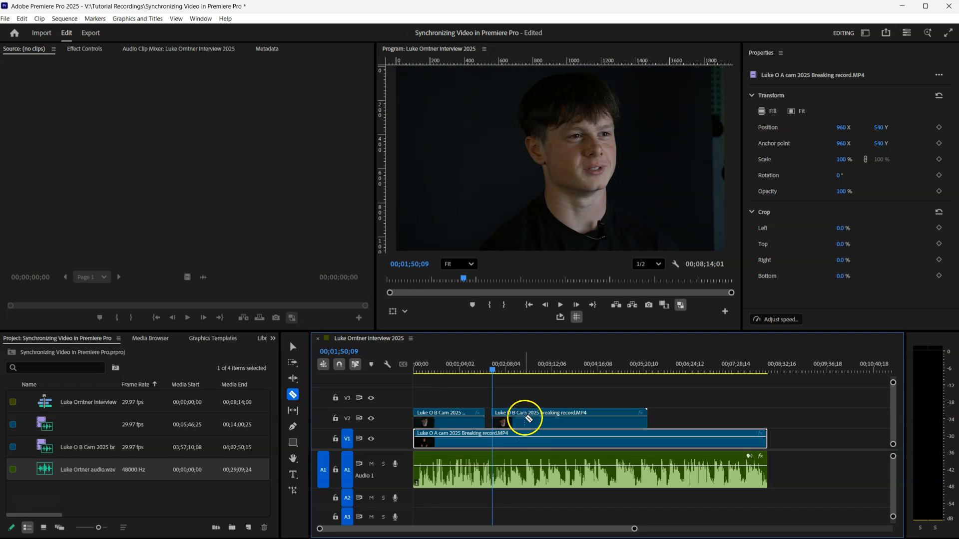
click(524, 420)
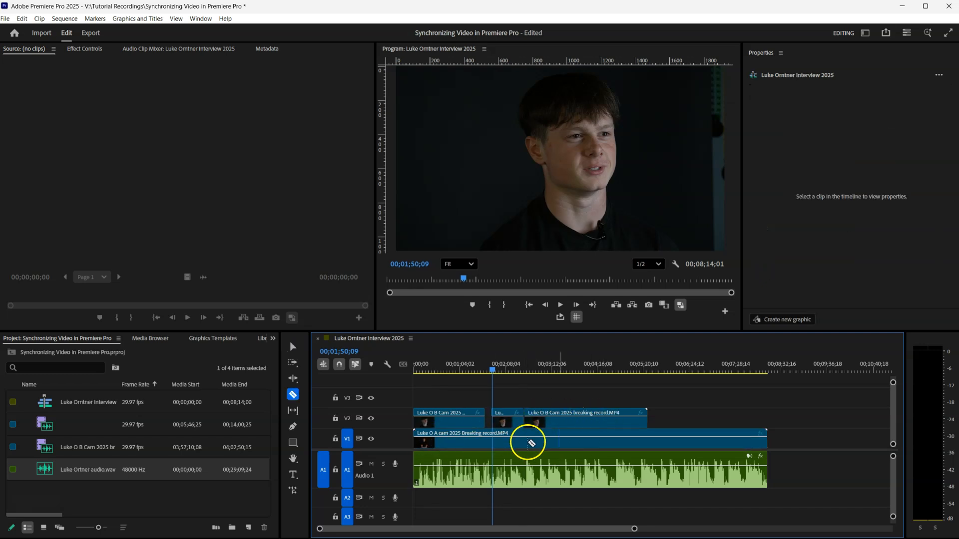
key(v)
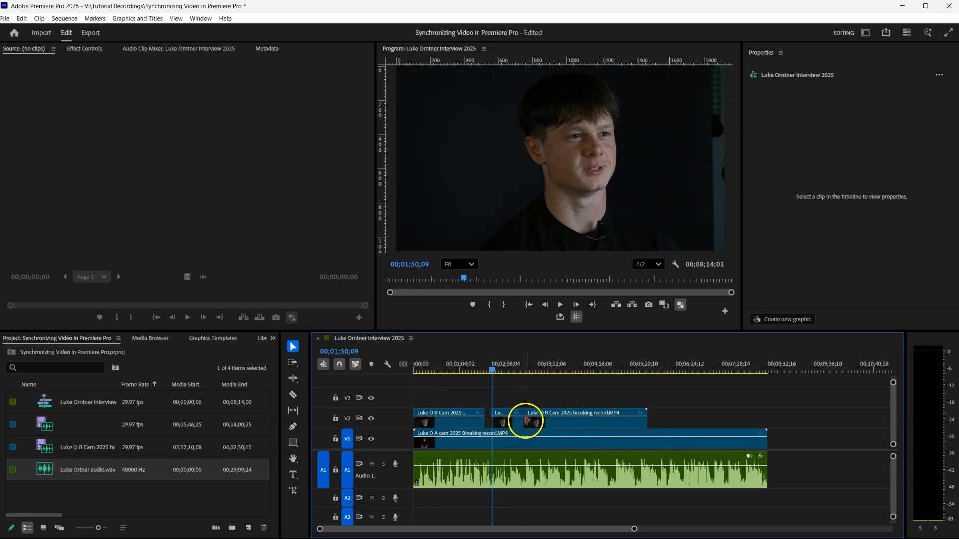
mouse_move(526, 421)
mouse_down()
mouse_move(540, 420)
mouse_move(514, 421)
mouse_move(547, 418)
mouse_move(531, 420)
mouse_up()
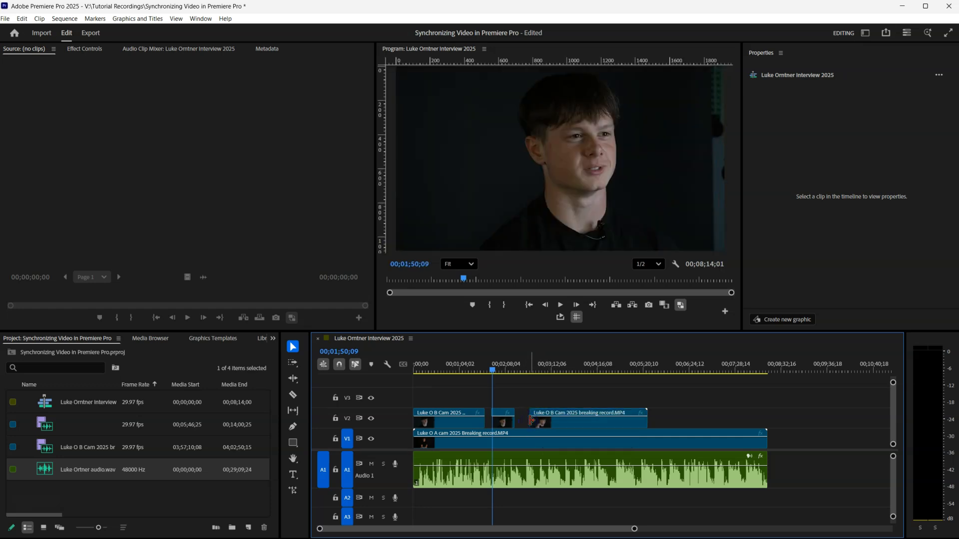
click(542, 421)
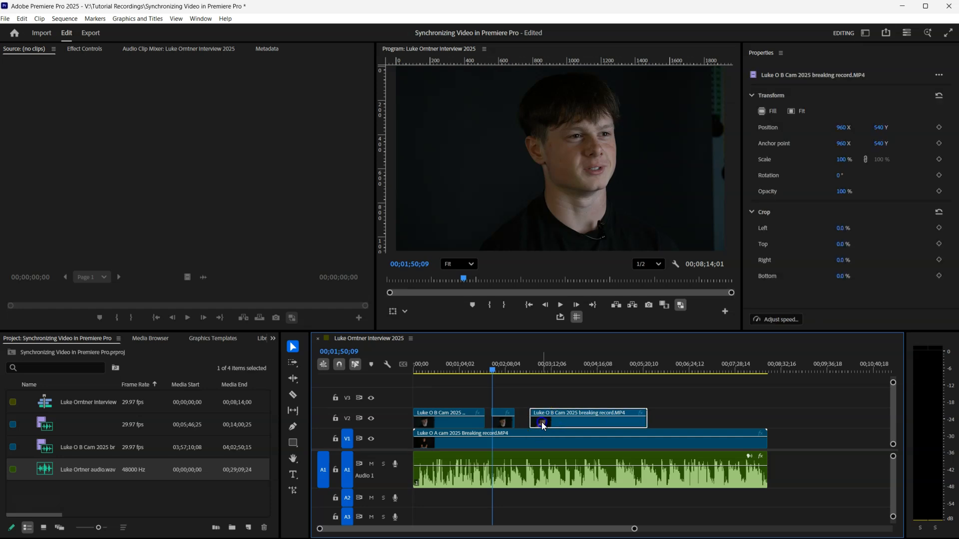
Try shifting the last B-cam piece later, review from about 3:14, then undo the move.
drag(548, 422, 561, 421)
click(554, 379)
key(space)
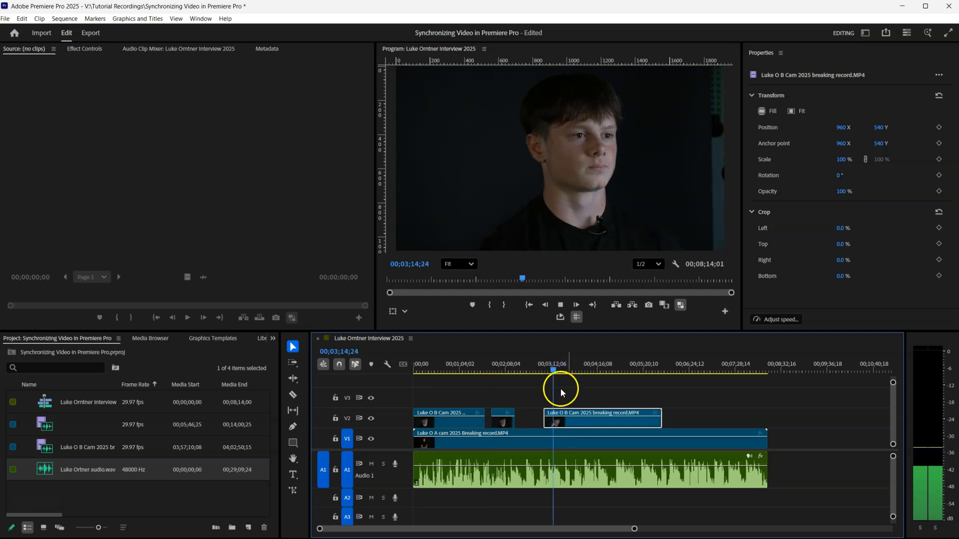
key(space)
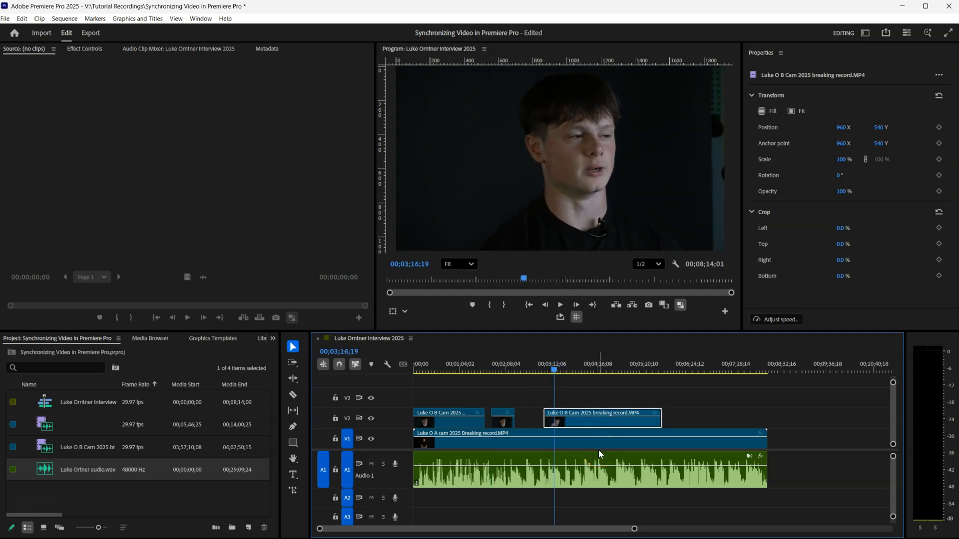
key(ctrl+z)
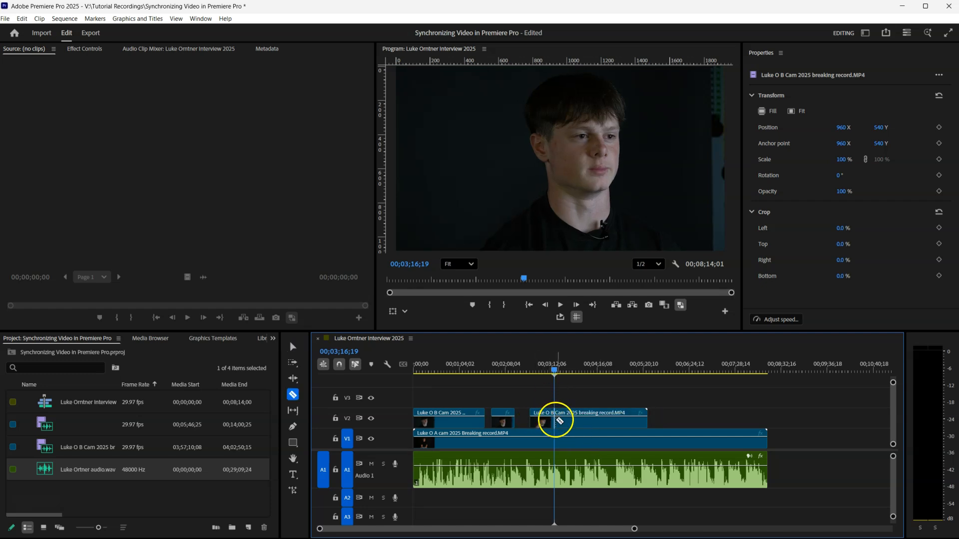
Cut the last B-cam piece at the playhead with Ctrl+K, trim and delete the leftover sliver.
key(ctrl+k)
drag(560, 419, 567, 422)
key(Delete)
click(585, 369)
key(space)
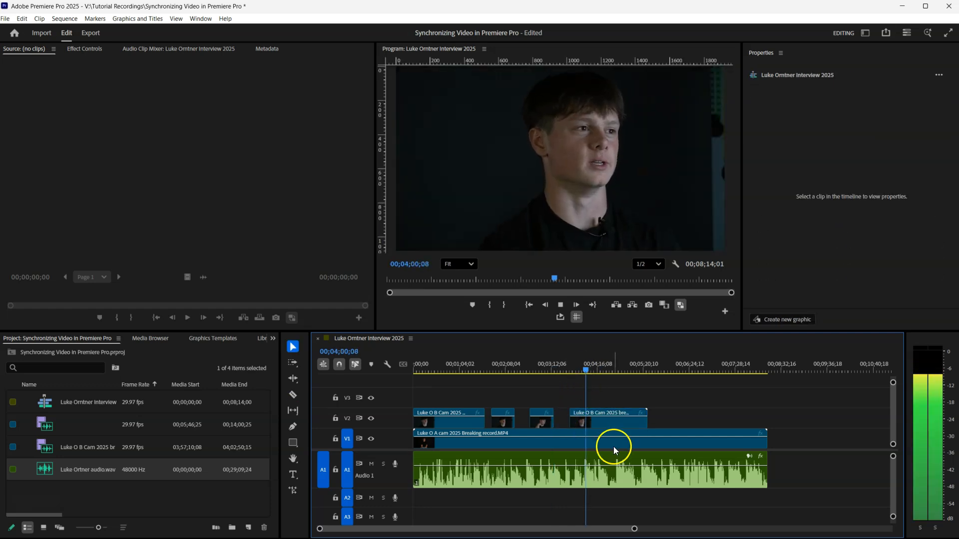
key(space)
Trim the final B-cam piece to start at the playhead and shorten its end.
drag(570, 416, 576, 416)
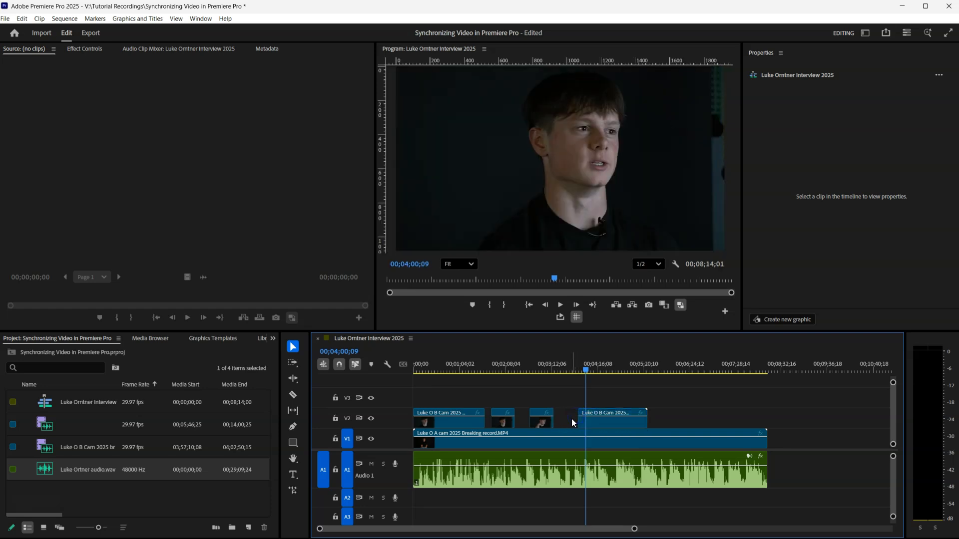
click(650, 418)
drag(652, 418, 636, 418)
drag(573, 416, 571, 416)
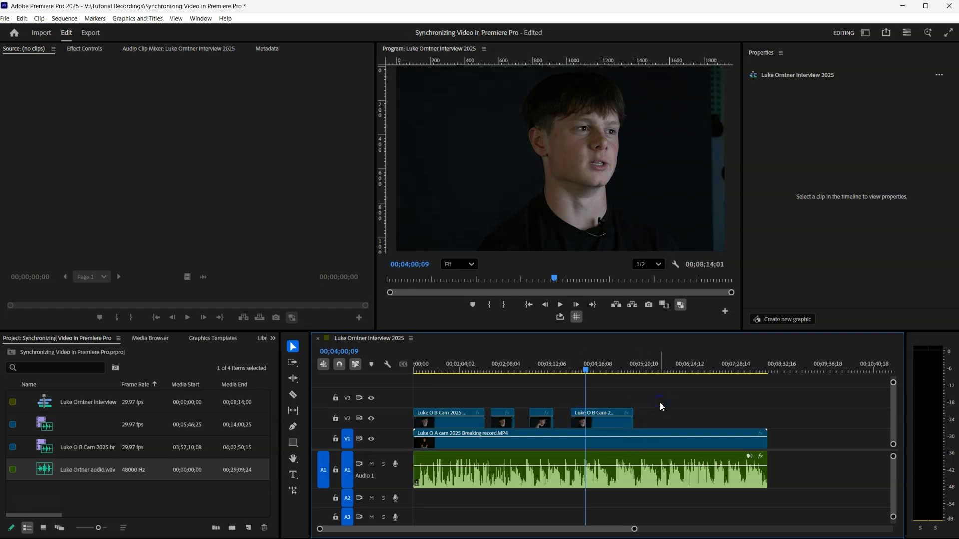